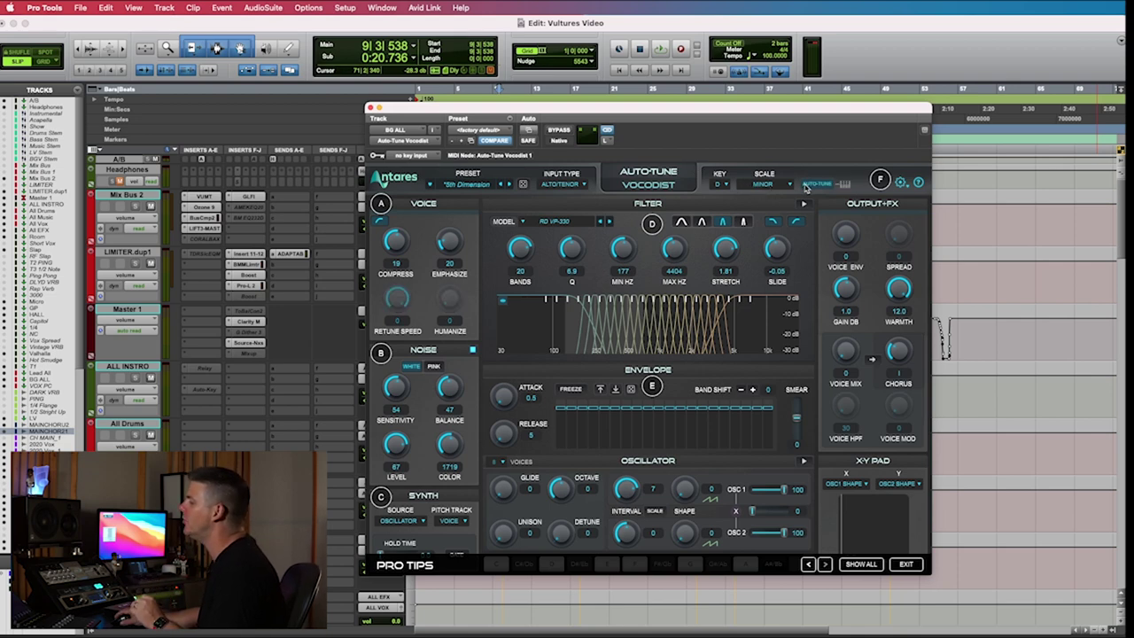
click(816, 184)
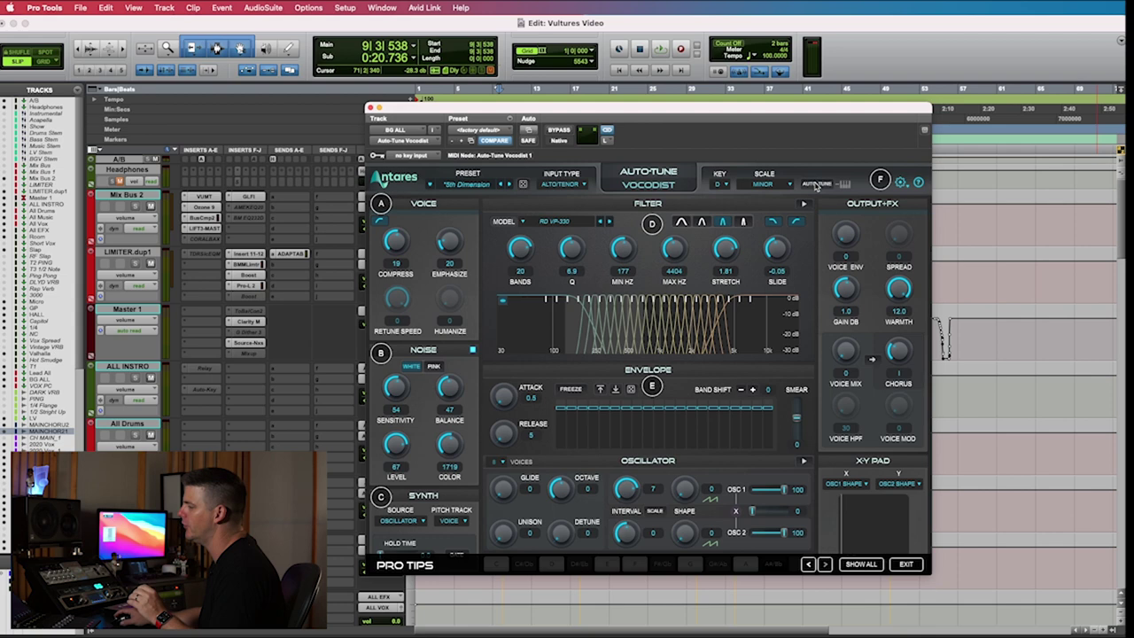
click(827, 184)
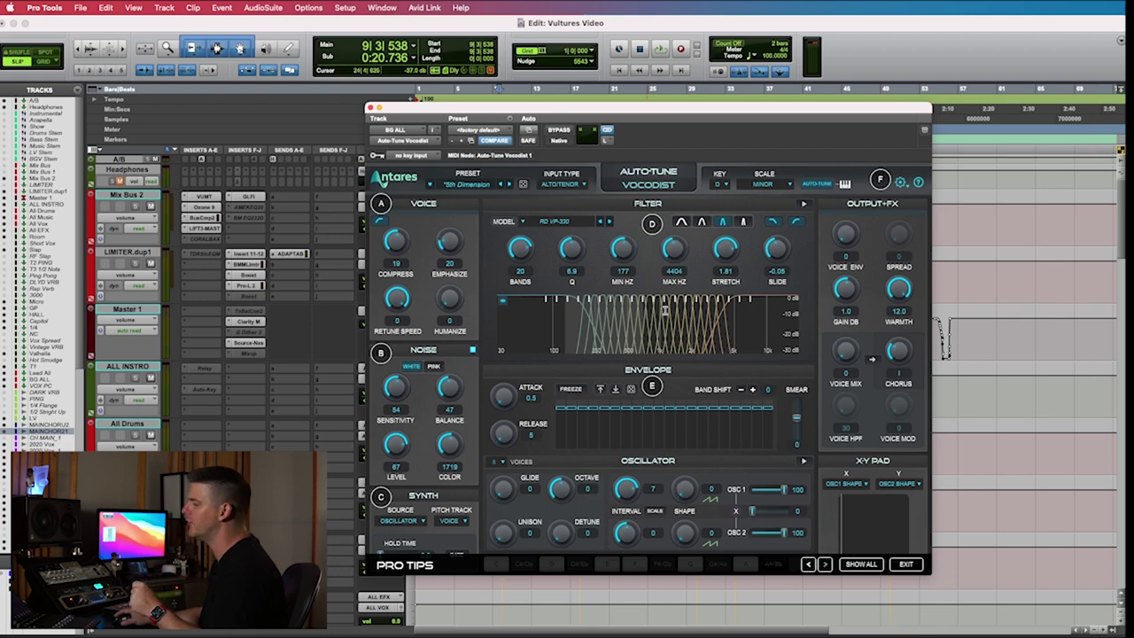
click(584, 221)
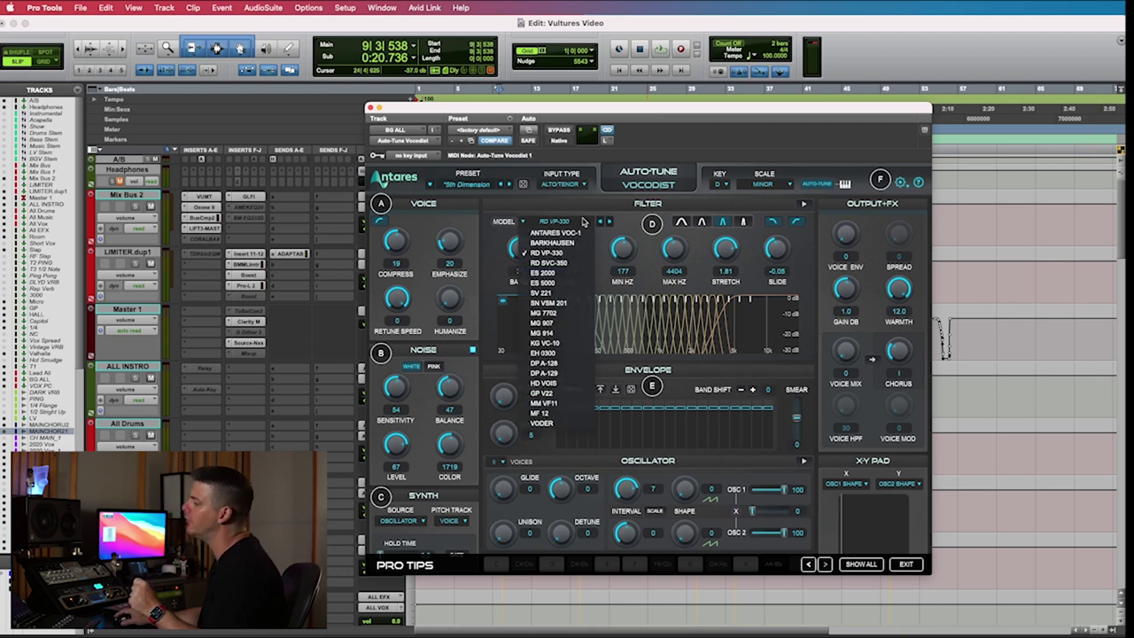
click(634, 219)
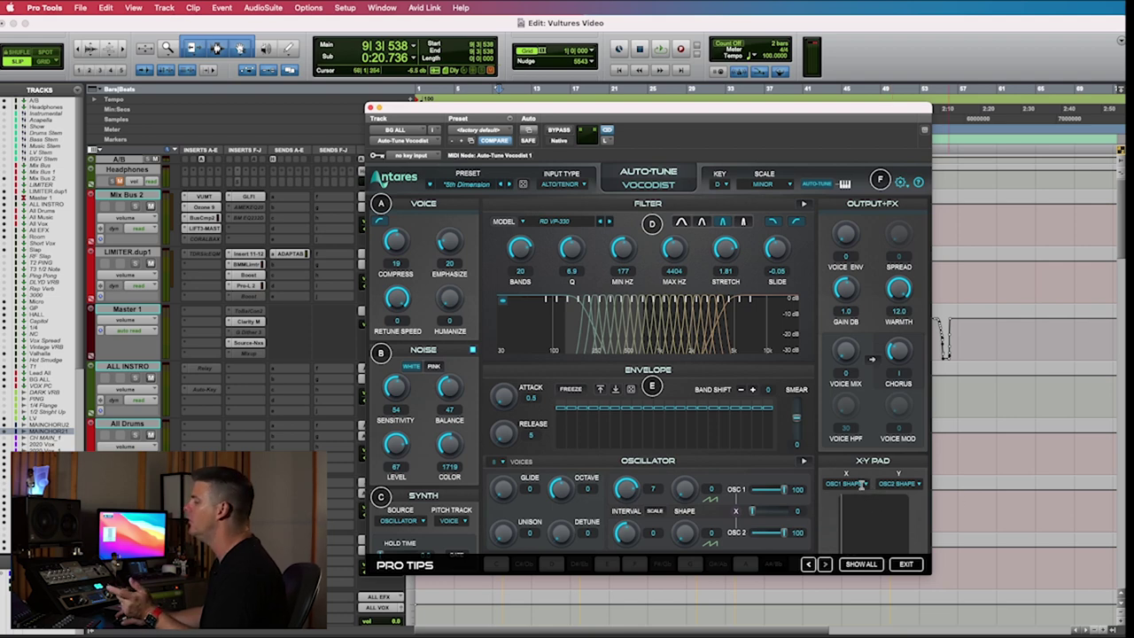
click(861, 483)
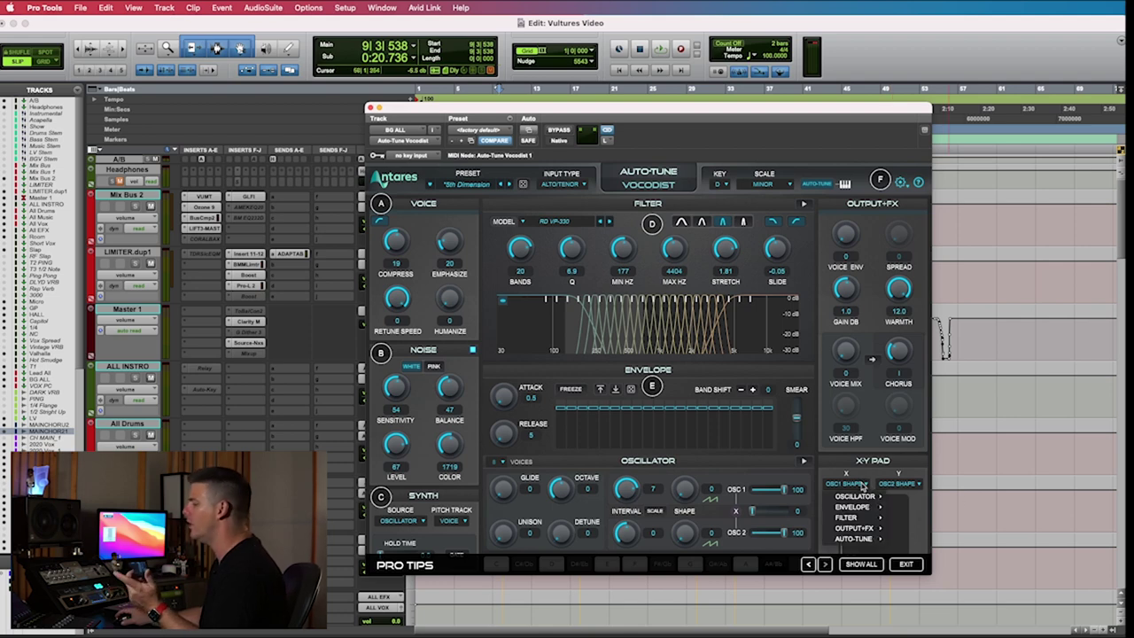
click(829, 452)
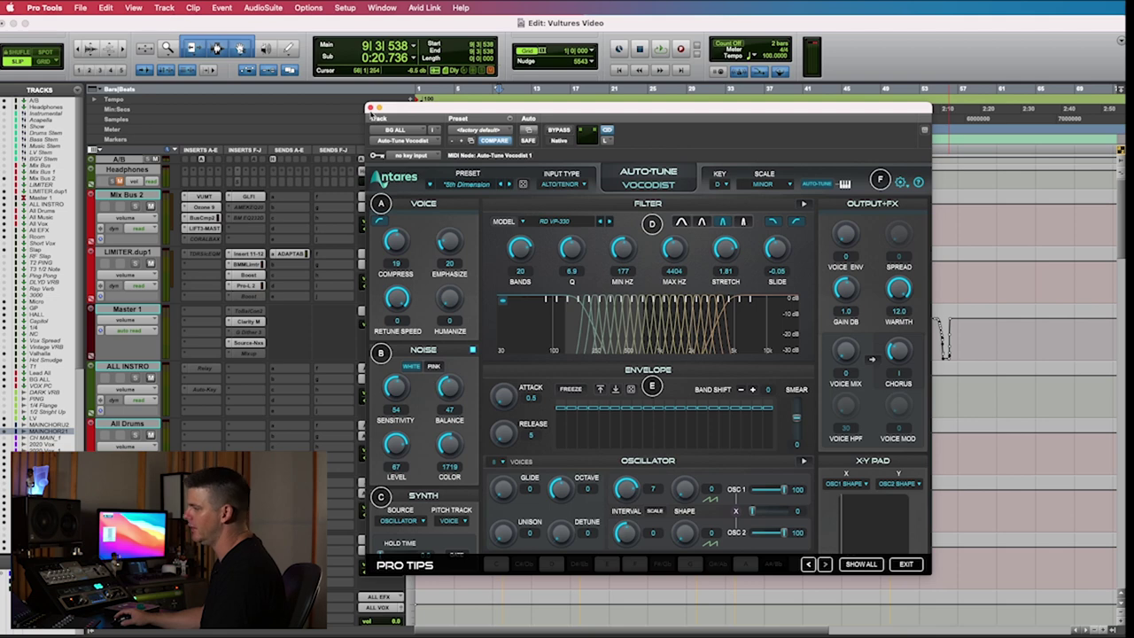
- Close the Vocodist window and zoom in on the MAINCHORUS2 chorus vocal clips
click(370, 108)
scroll(576, 525, down, 10)
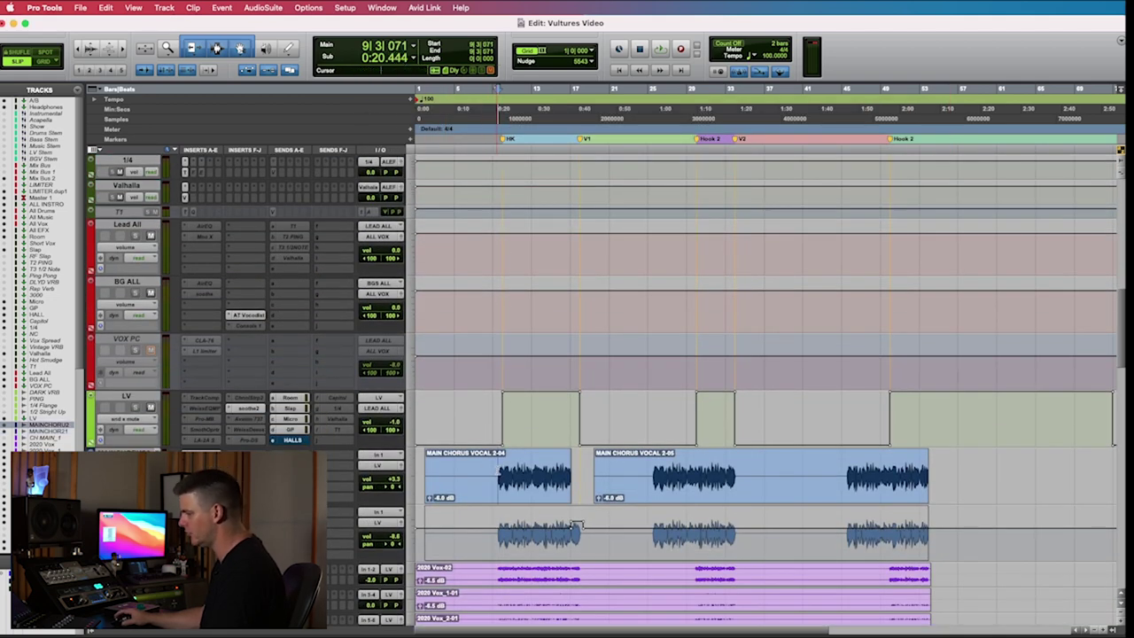
key(super+bracketright)
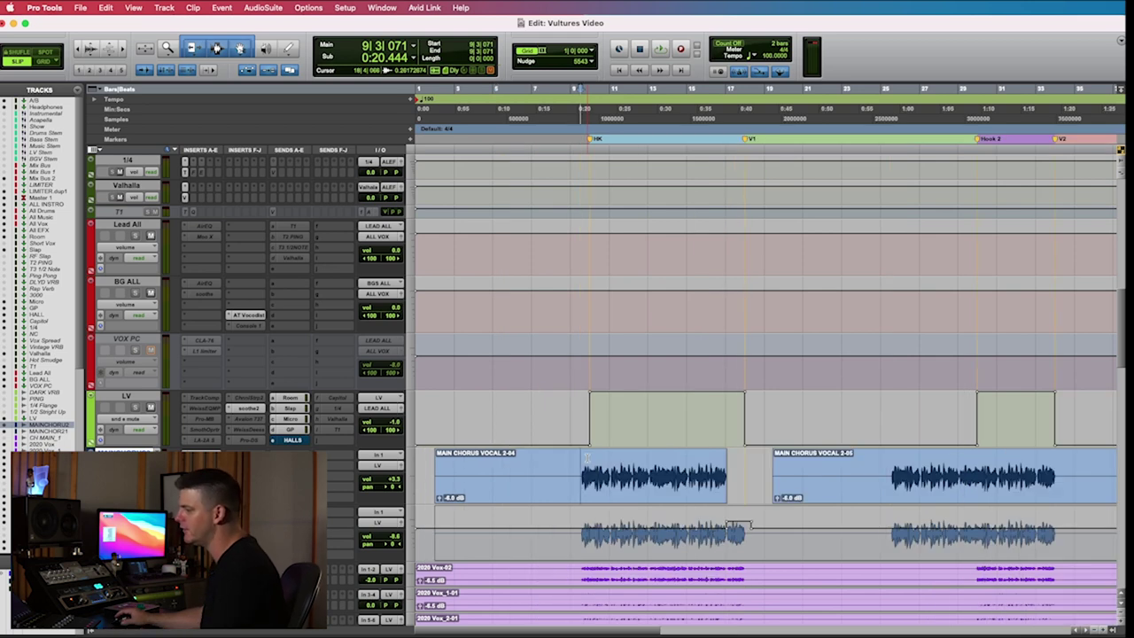
click(580, 466)
scroll(585, 467, down, 1)
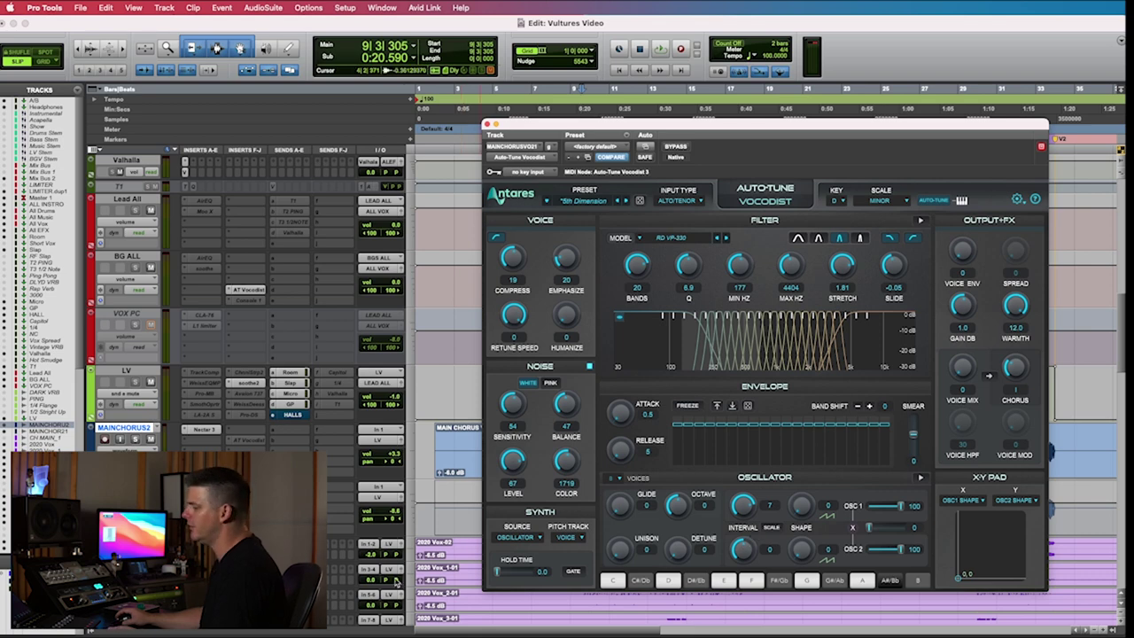
key(super+w)
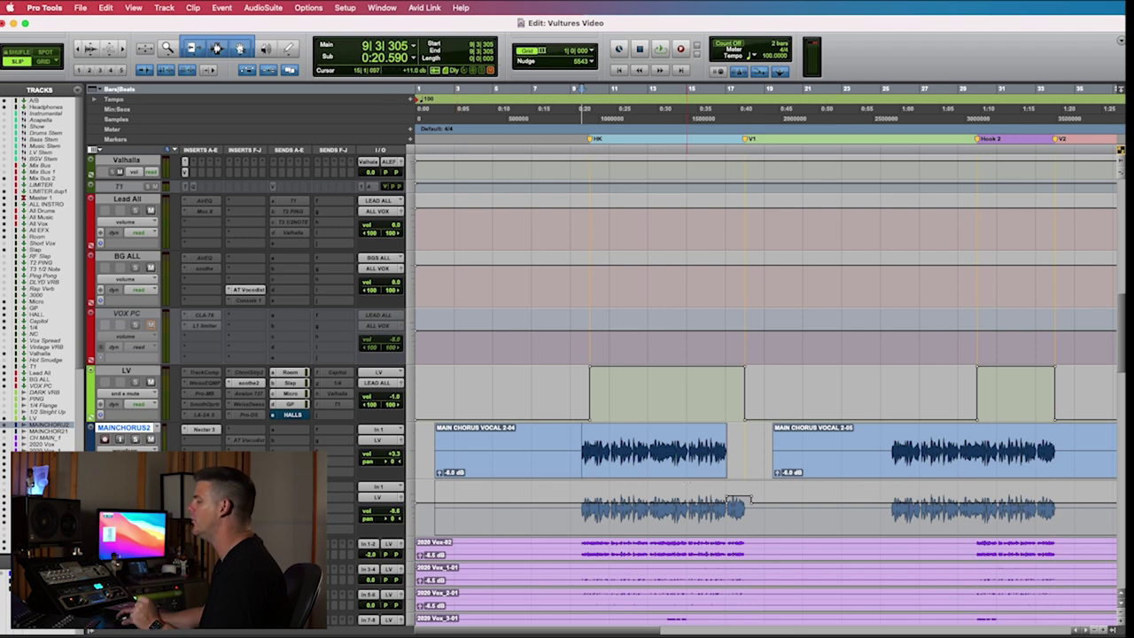
- Play the chorus vocal from bar 13, try extending the clip's end, then undo it
click(684, 503)
key(F5)
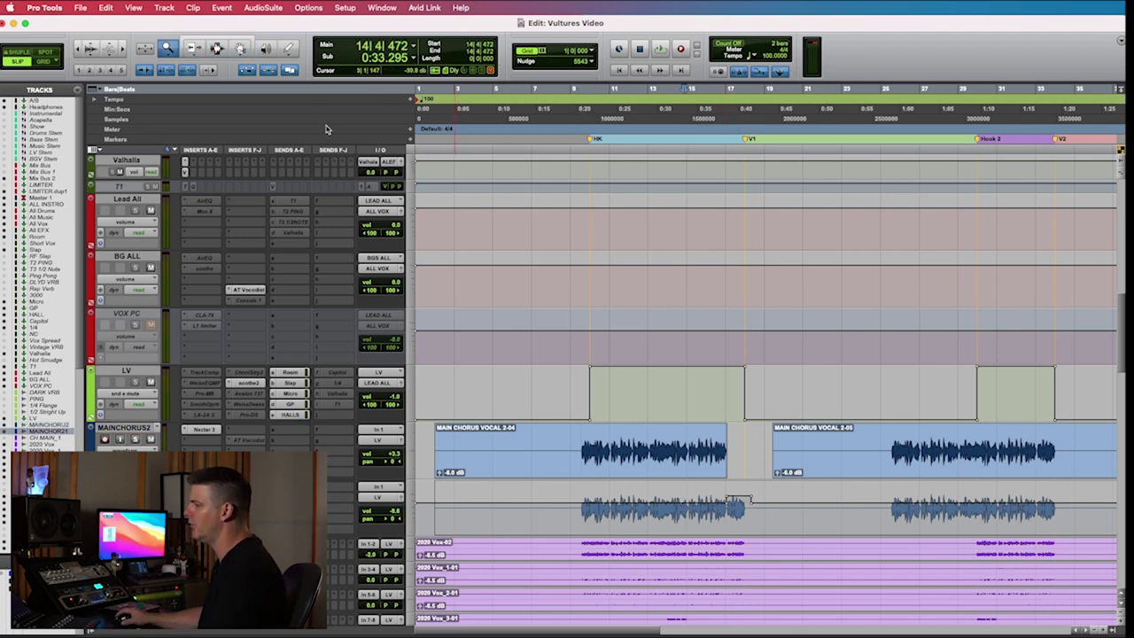
key(F6+F7)
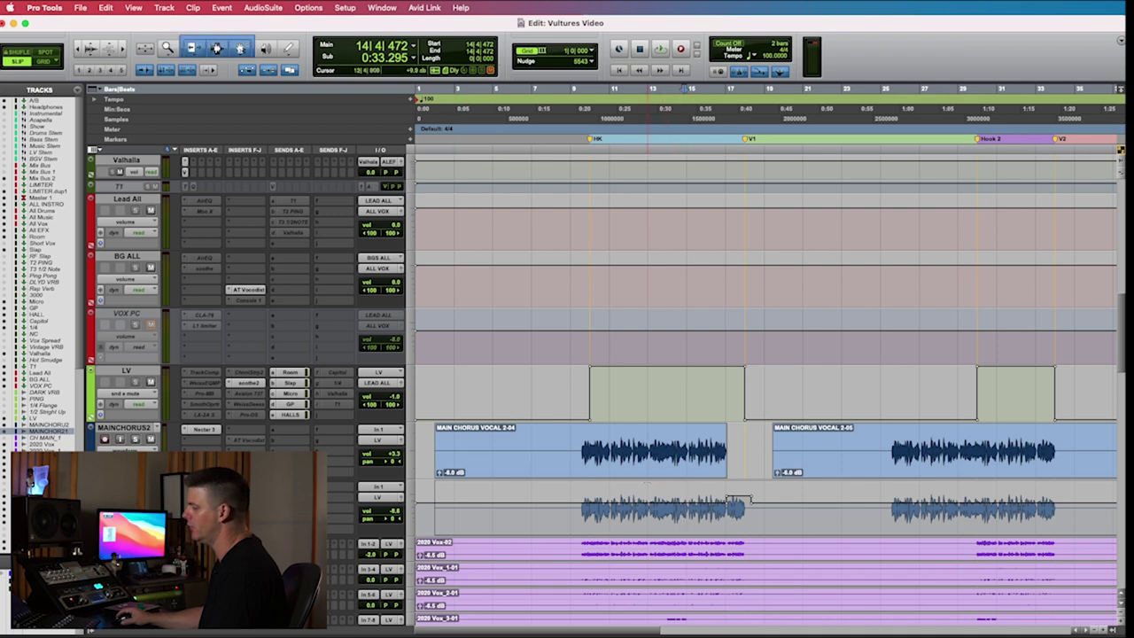
click(649, 509)
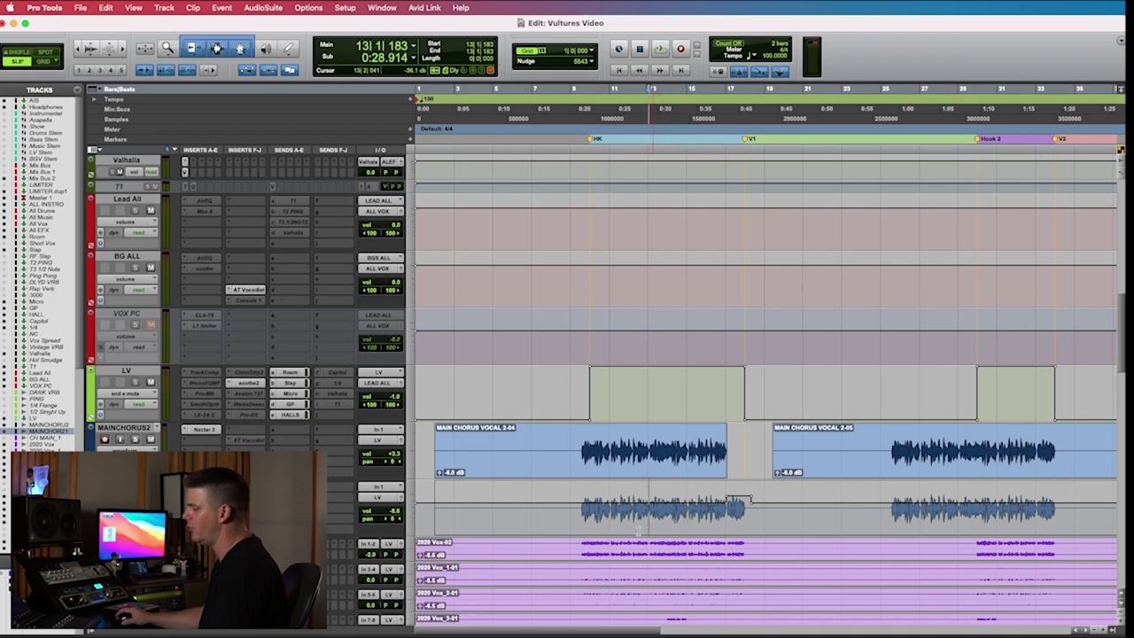
key(space)
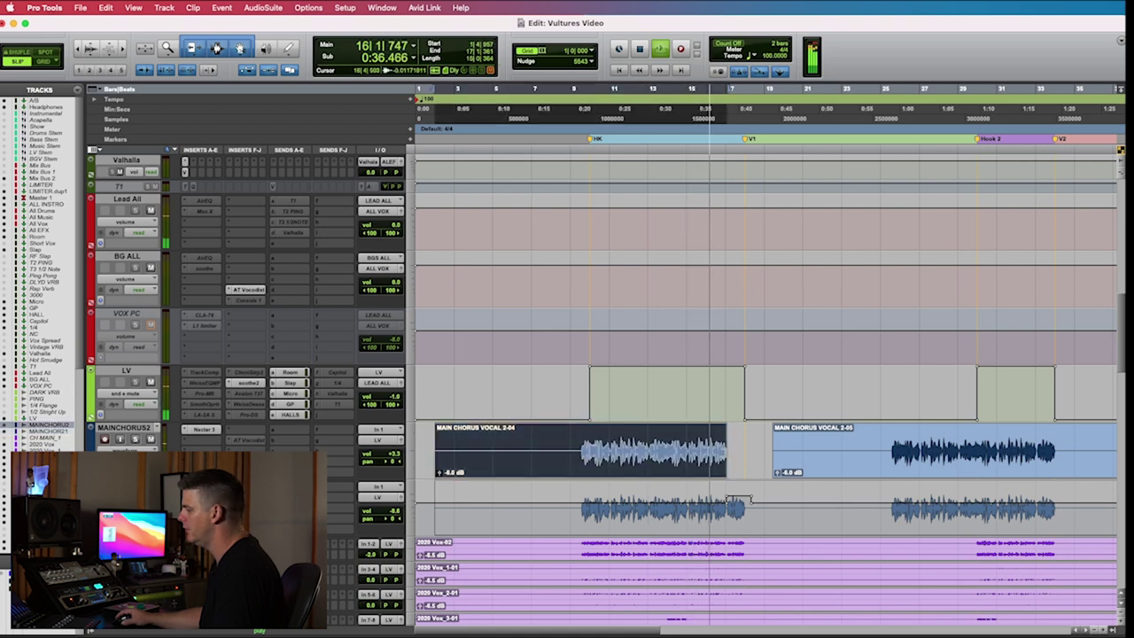
click(724, 471)
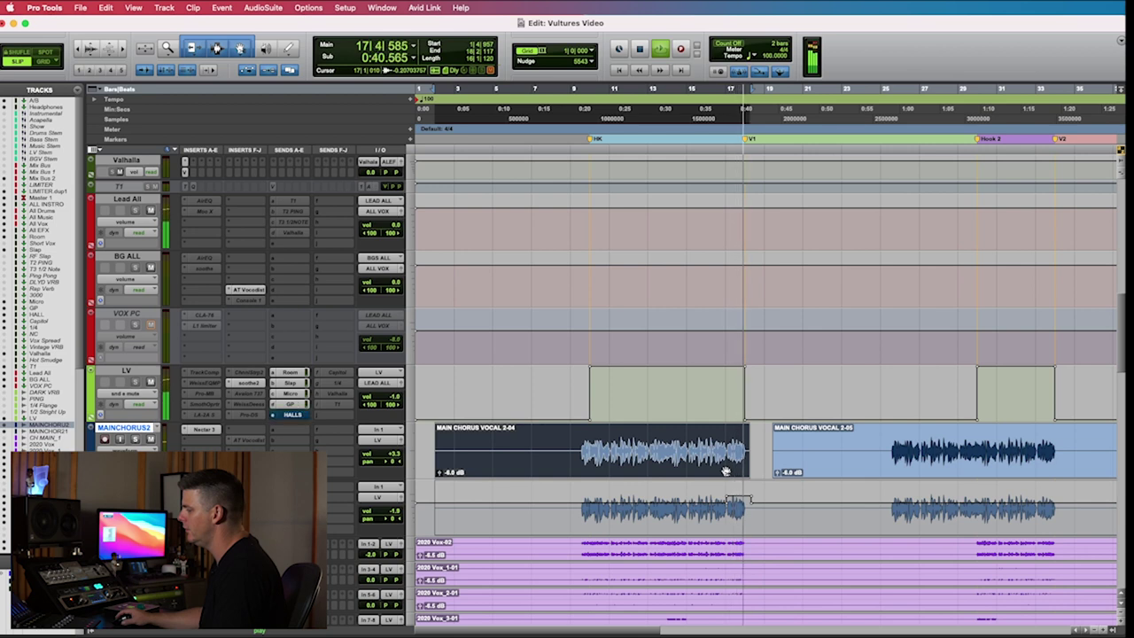
key(space)
key(super+z)
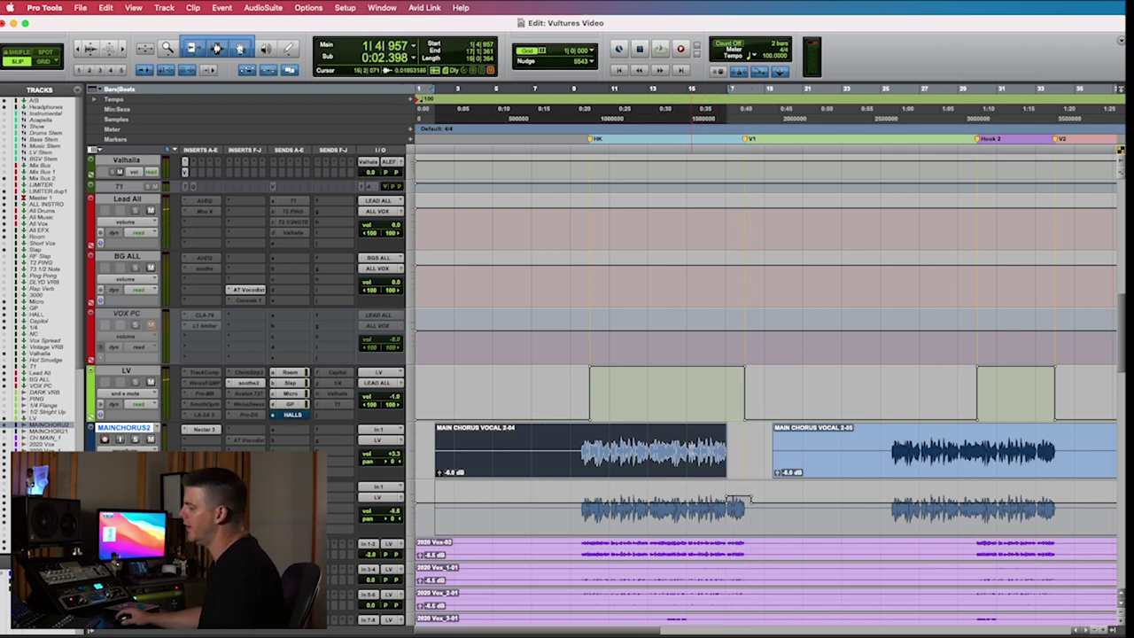
- Replay the chorus section from bar 13, then set the playback start at bar 12
click(662, 505)
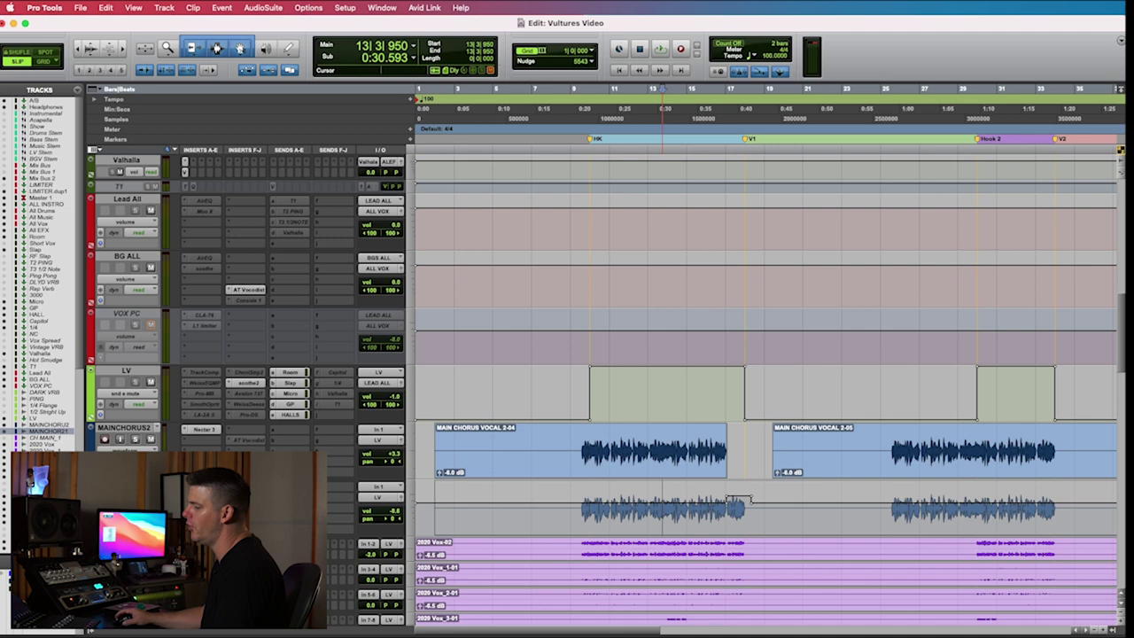
key(space)
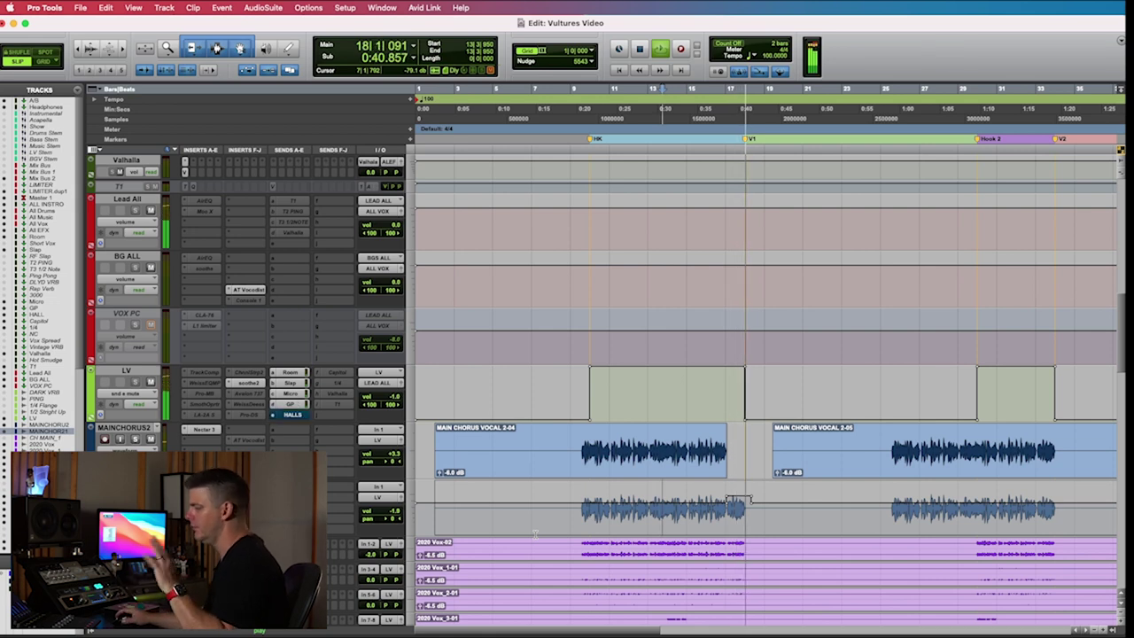
key(space)
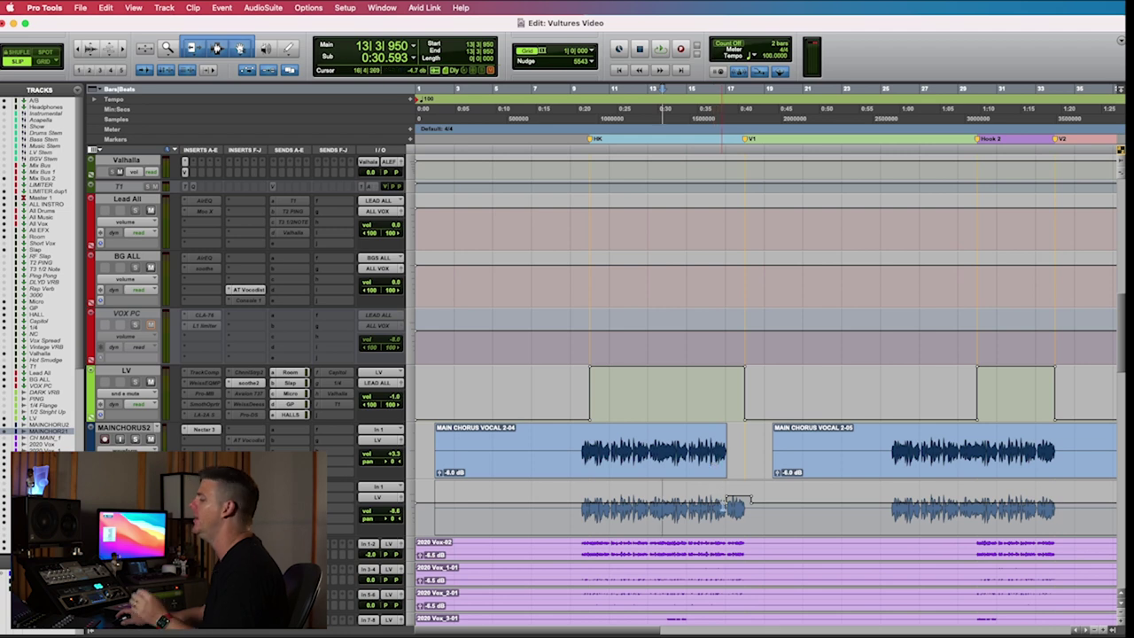
click(728, 502)
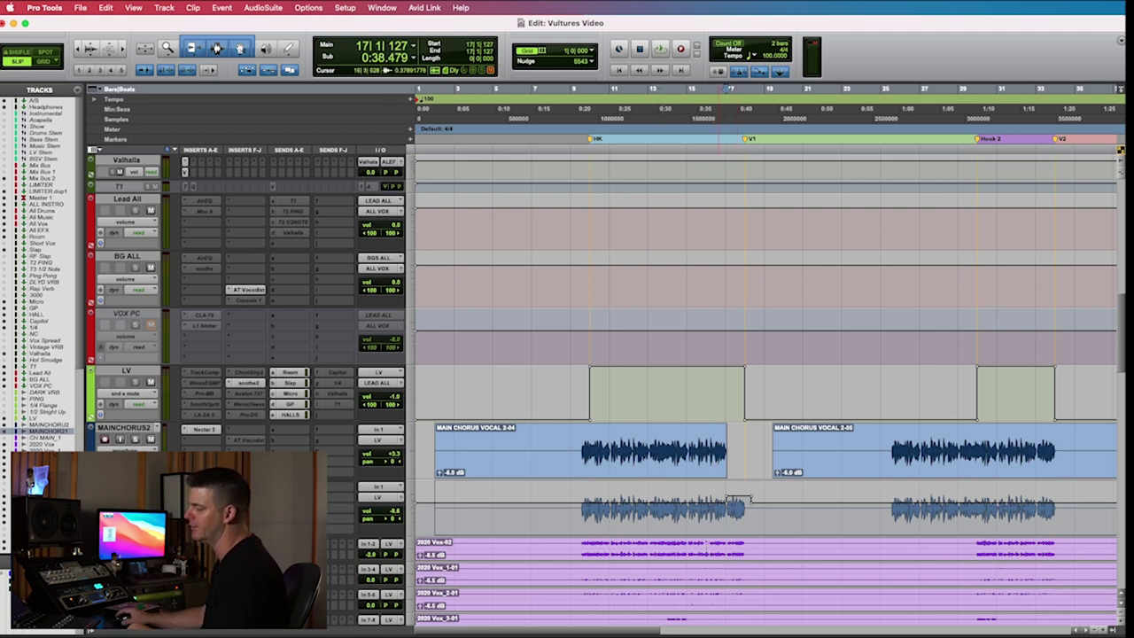
click(630, 501)
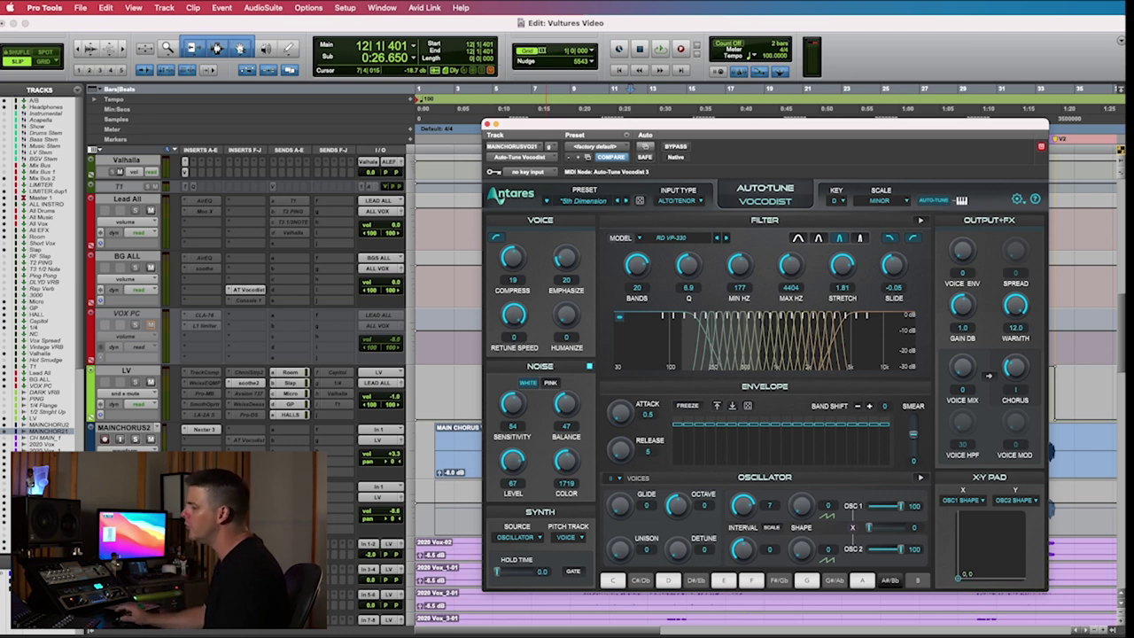
- Drag the Vocodist window slightly to the left
drag(741, 128, 714, 125)
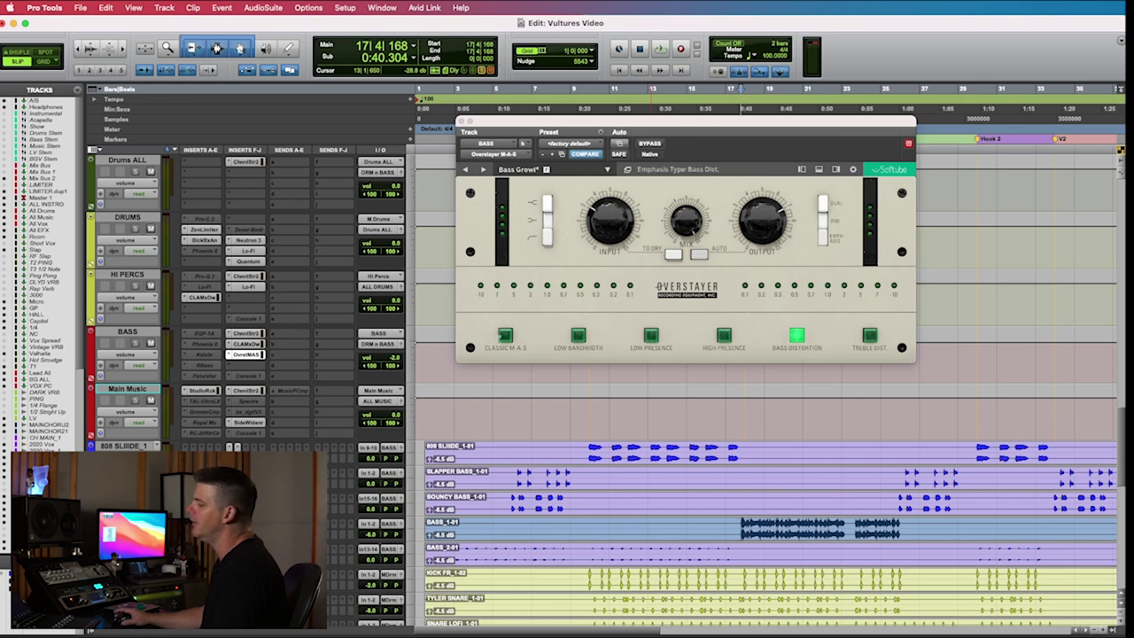
click(505, 336)
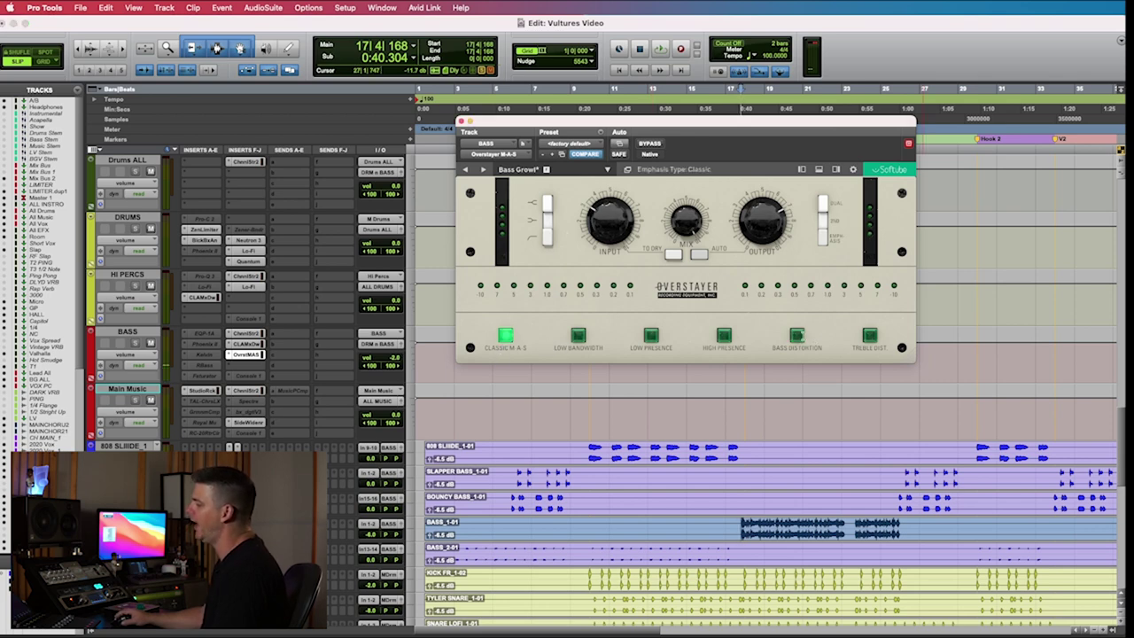
click(797, 334)
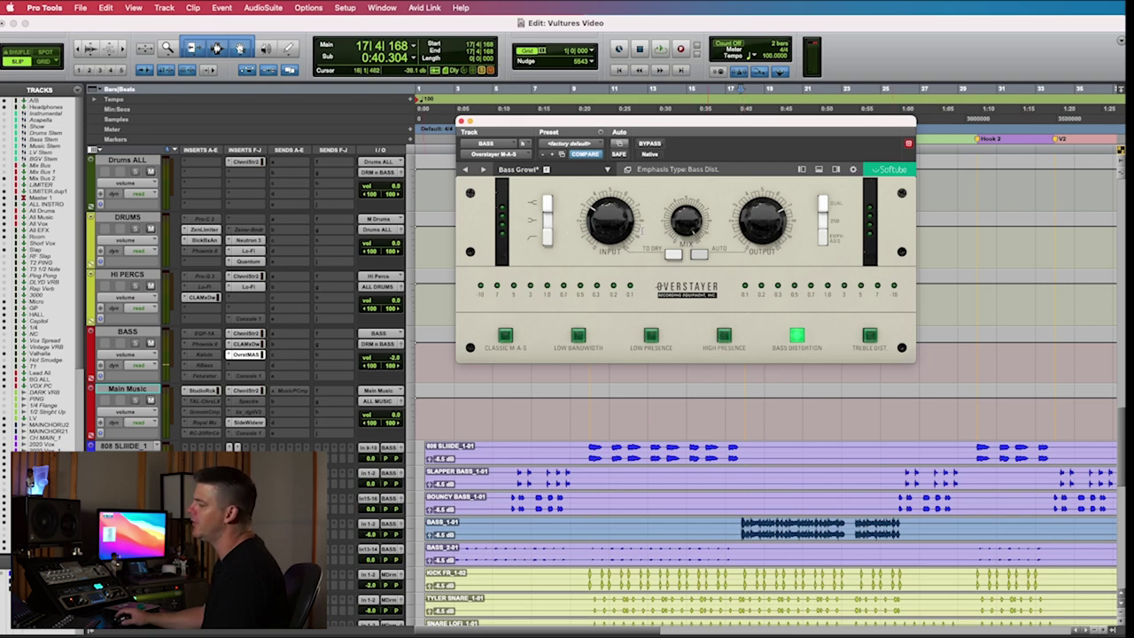
click(604, 236)
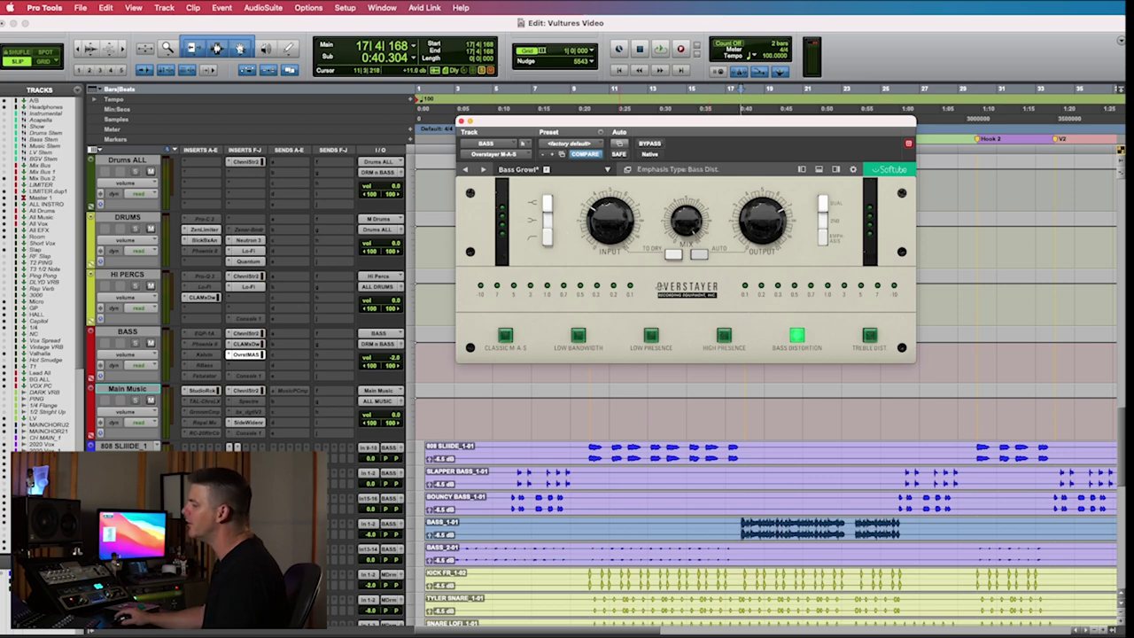
drag(686, 224, 686, 239)
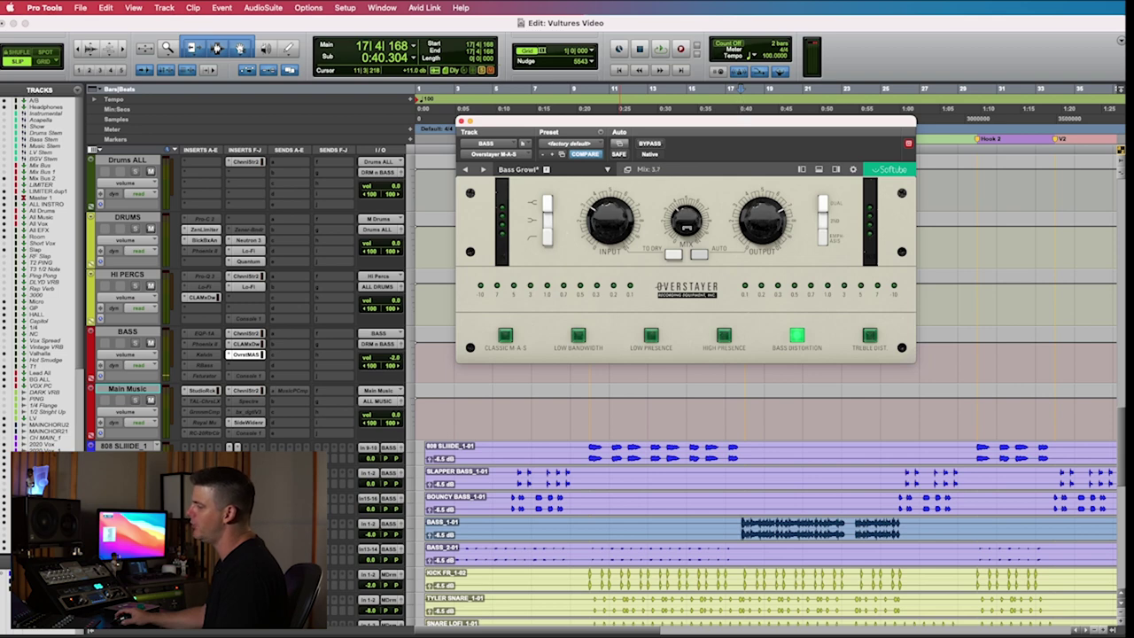
drag(687, 239, 686, 224)
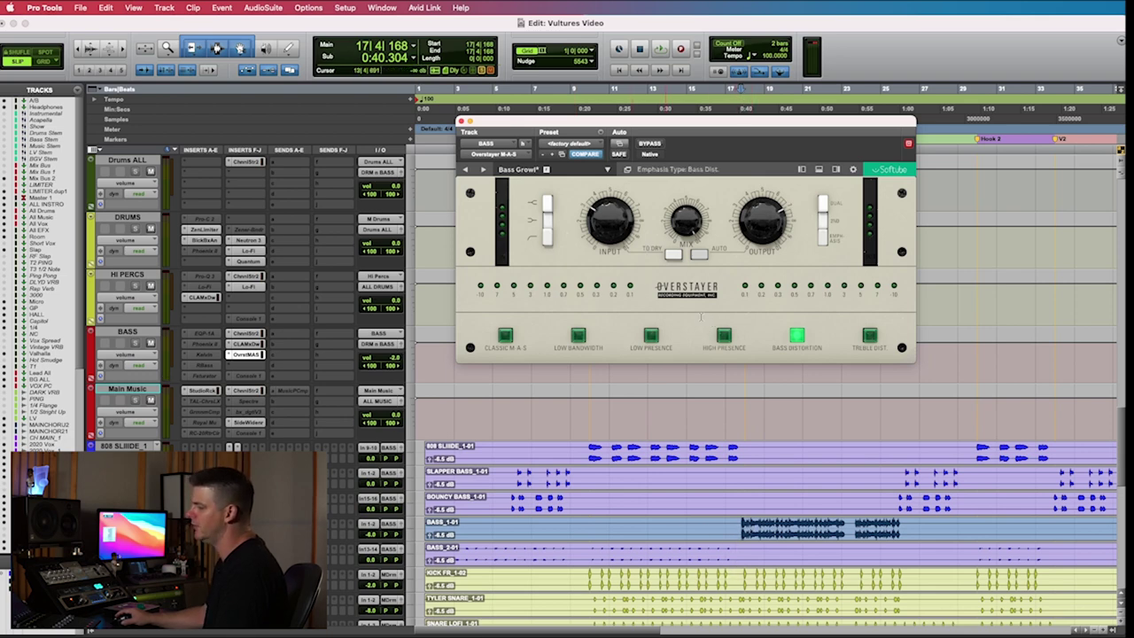
- While the bass plays, lower Overstayer input to 6.6 and audition each emphasis mode, ending on Bass Distortion
key(space)
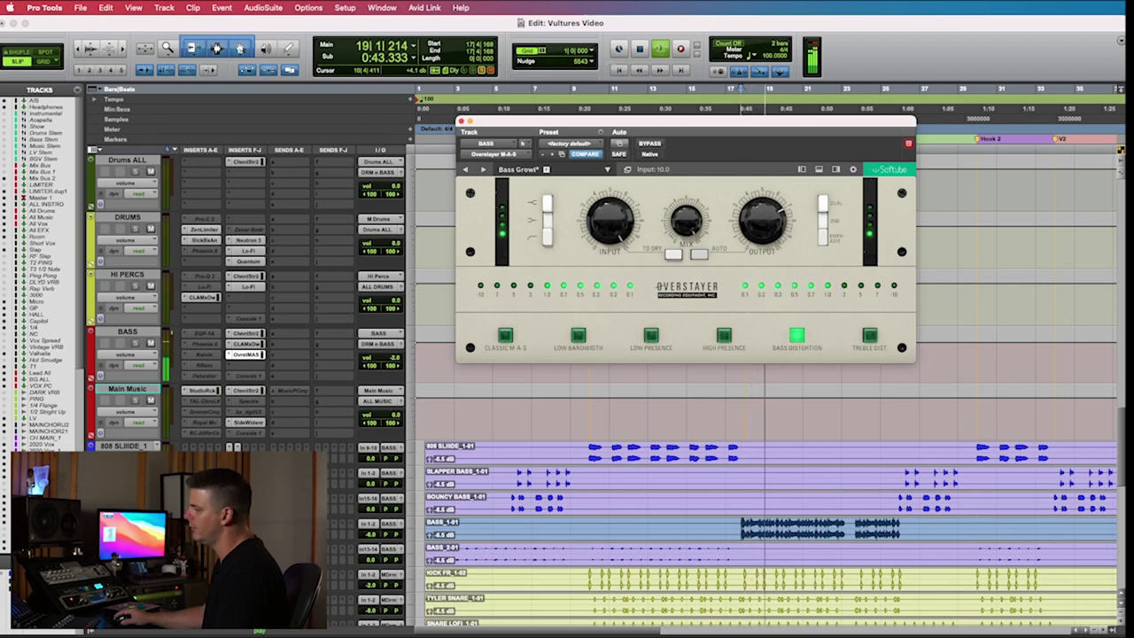
drag(609, 221, 608, 263)
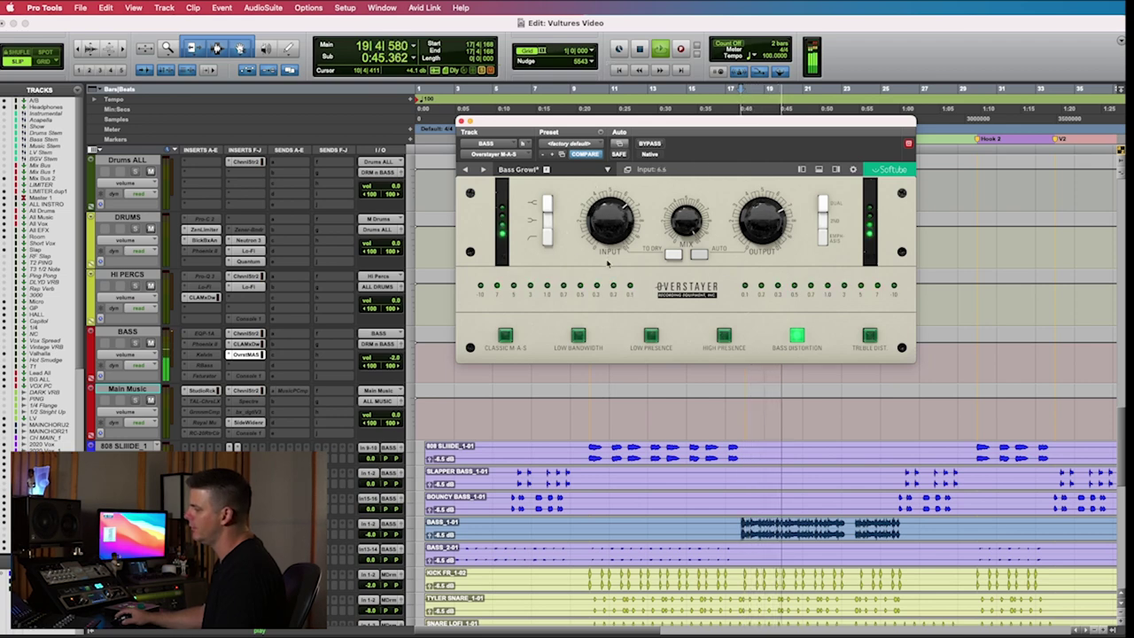
click(578, 335)
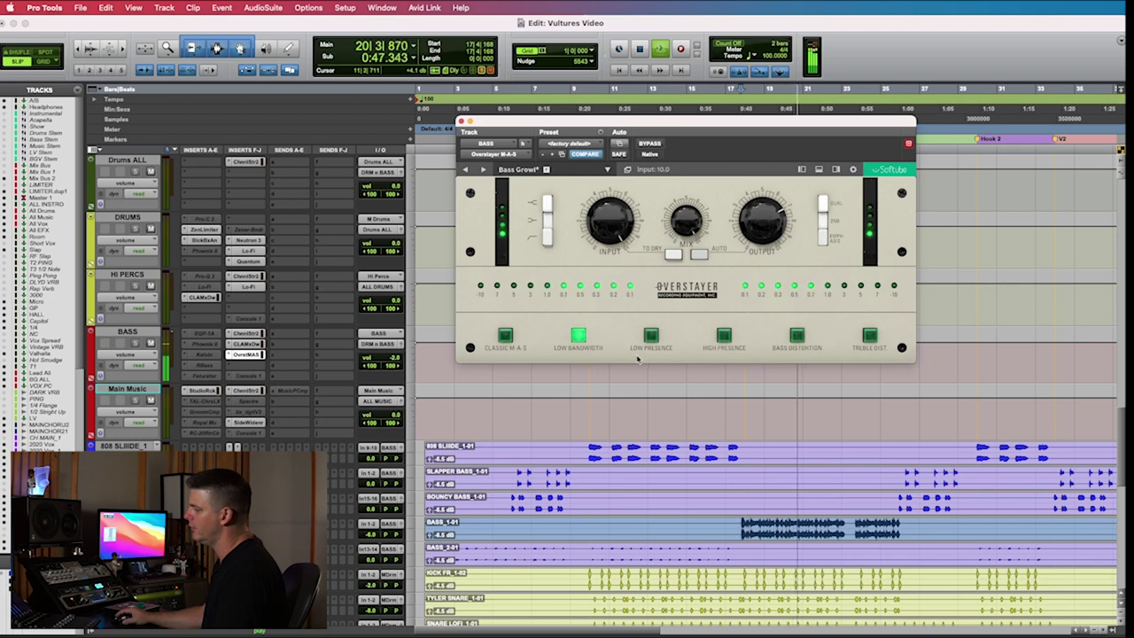
click(651, 335)
click(724, 335)
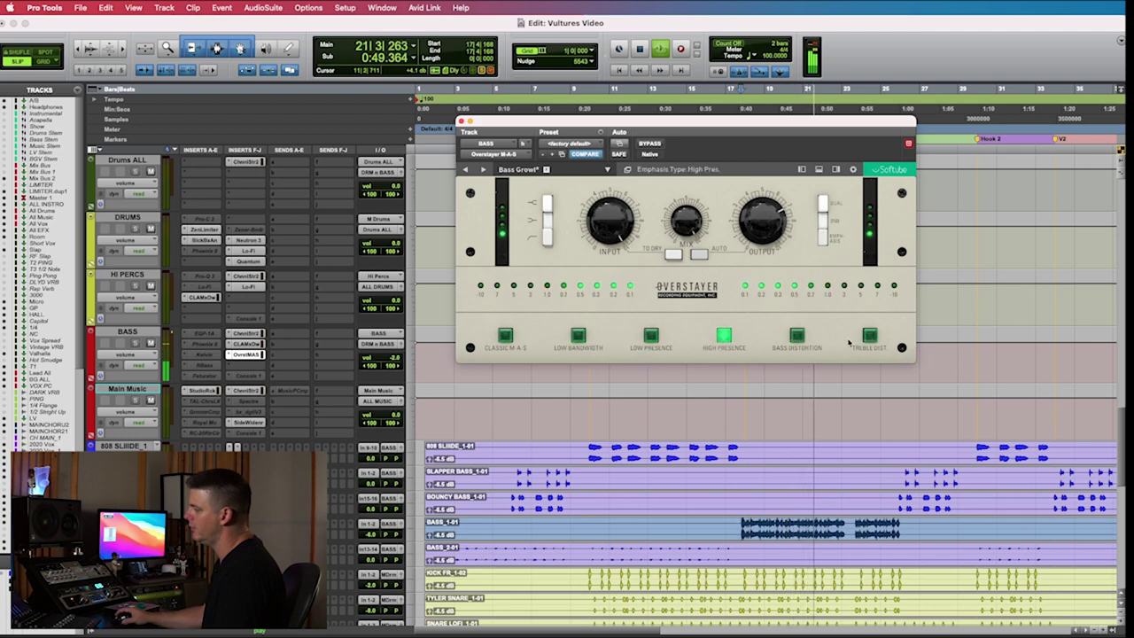
click(796, 334)
click(870, 335)
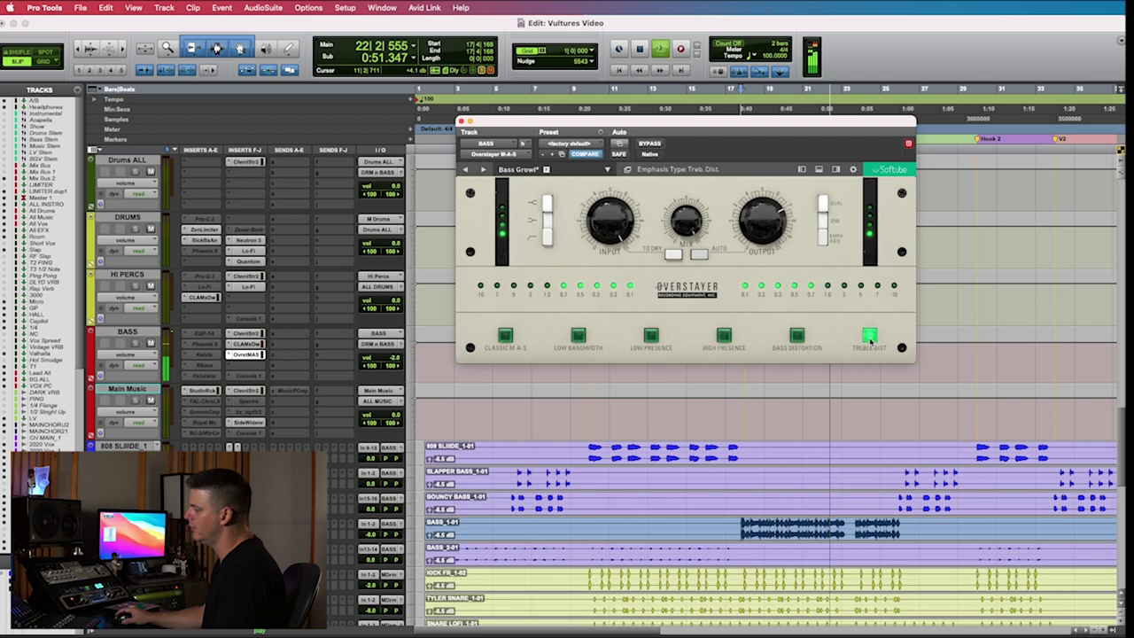
click(796, 335)
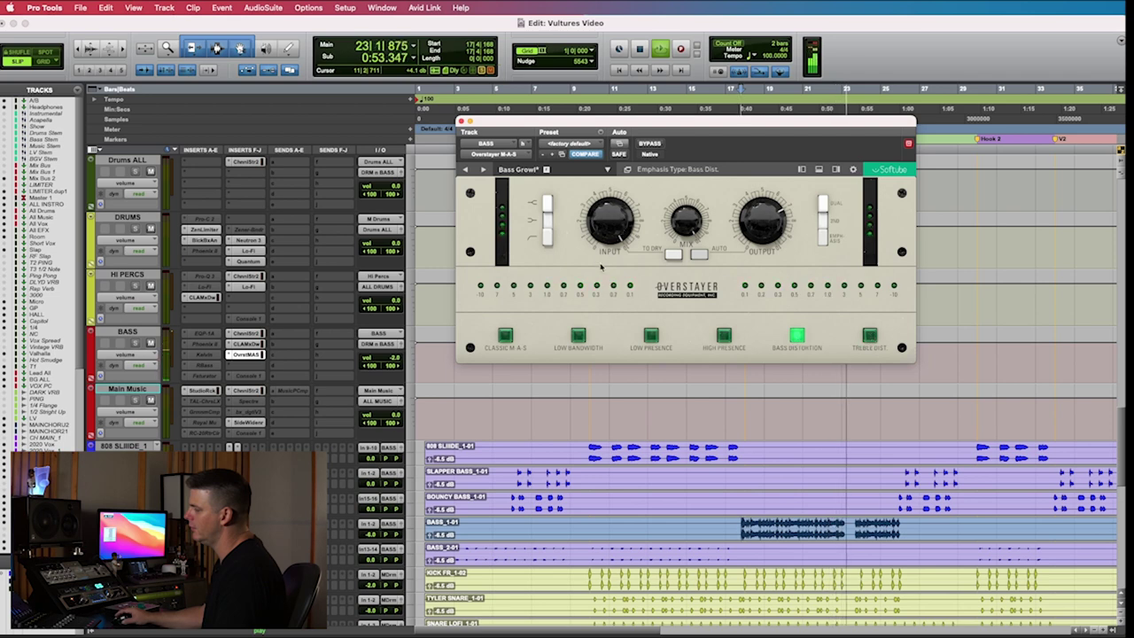
key(space)
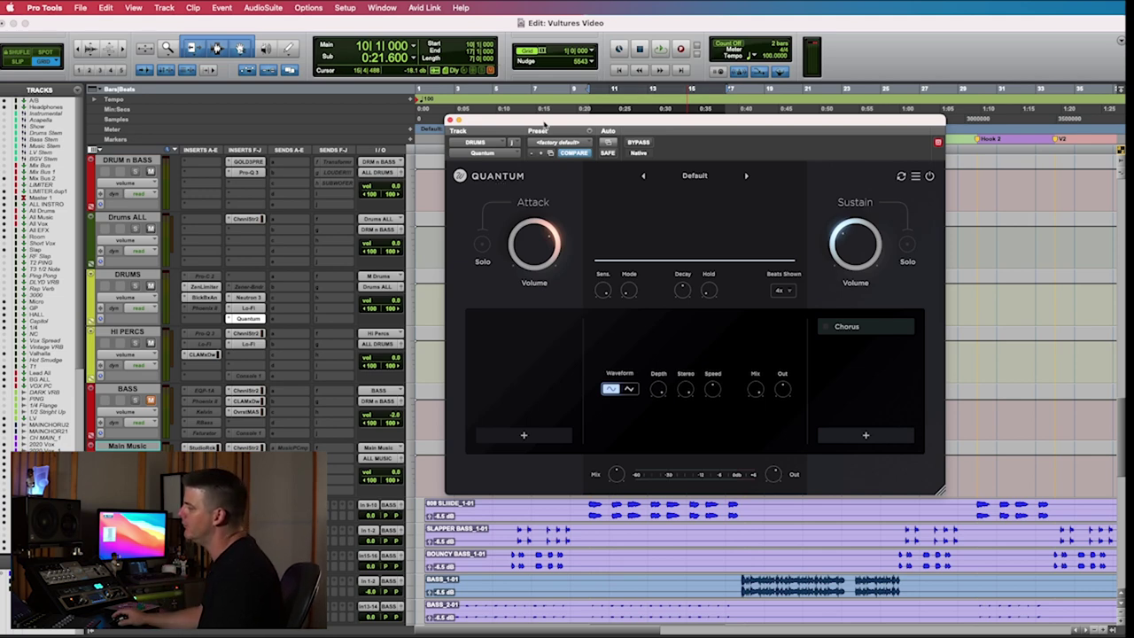
- Browse Quantum's effect lists for the left and right modules without adding anything
drag(574, 120, 567, 122)
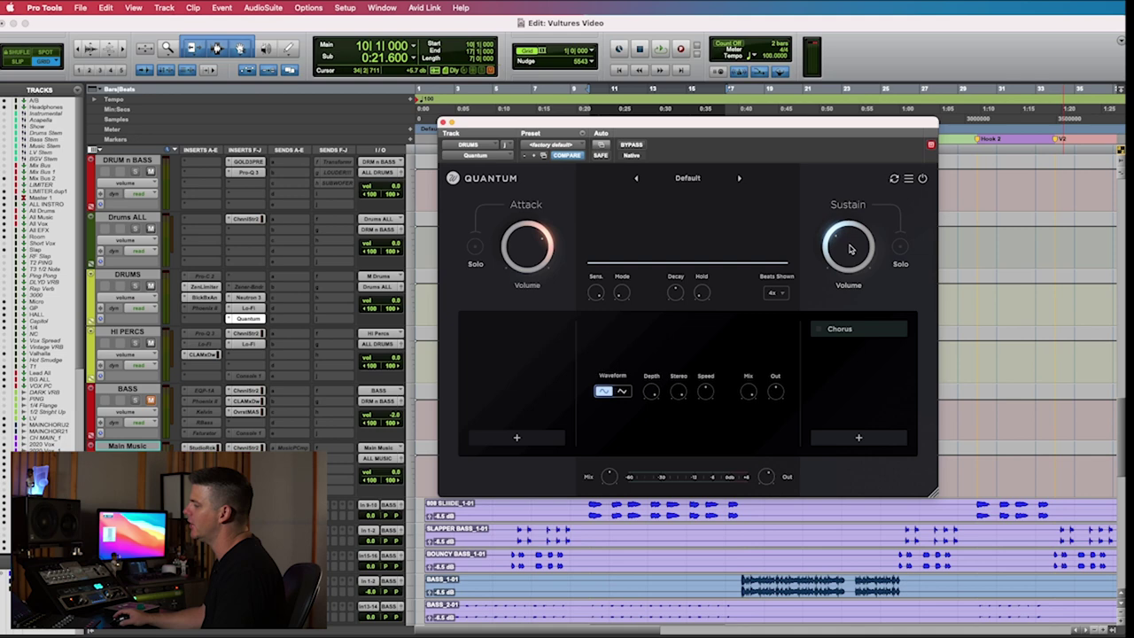
mouse_move(831, 253)
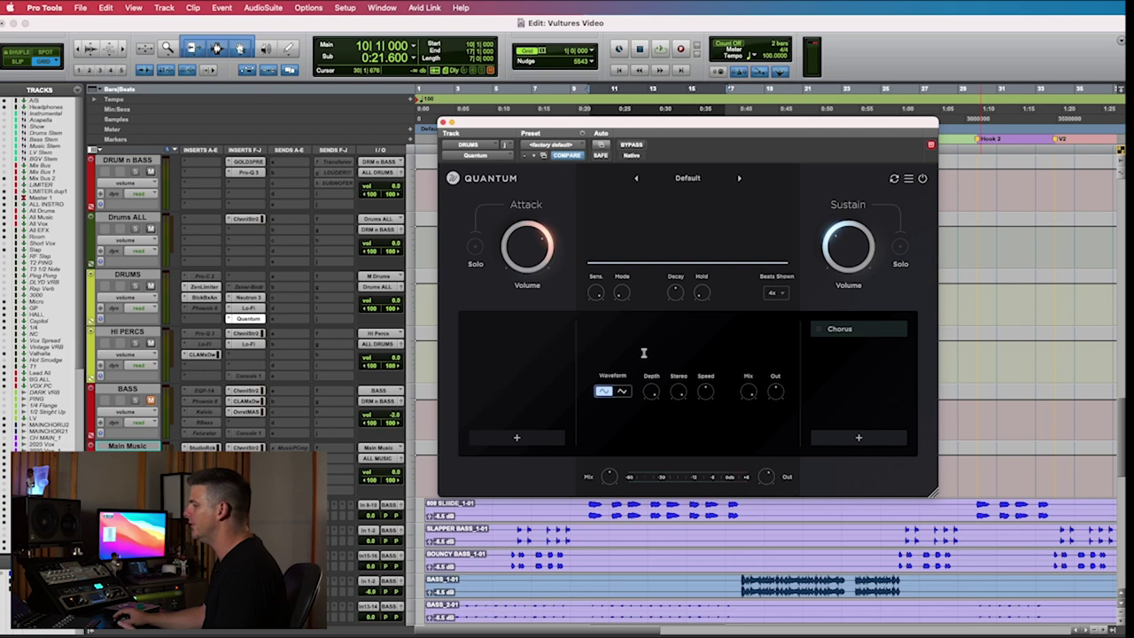
click(497, 439)
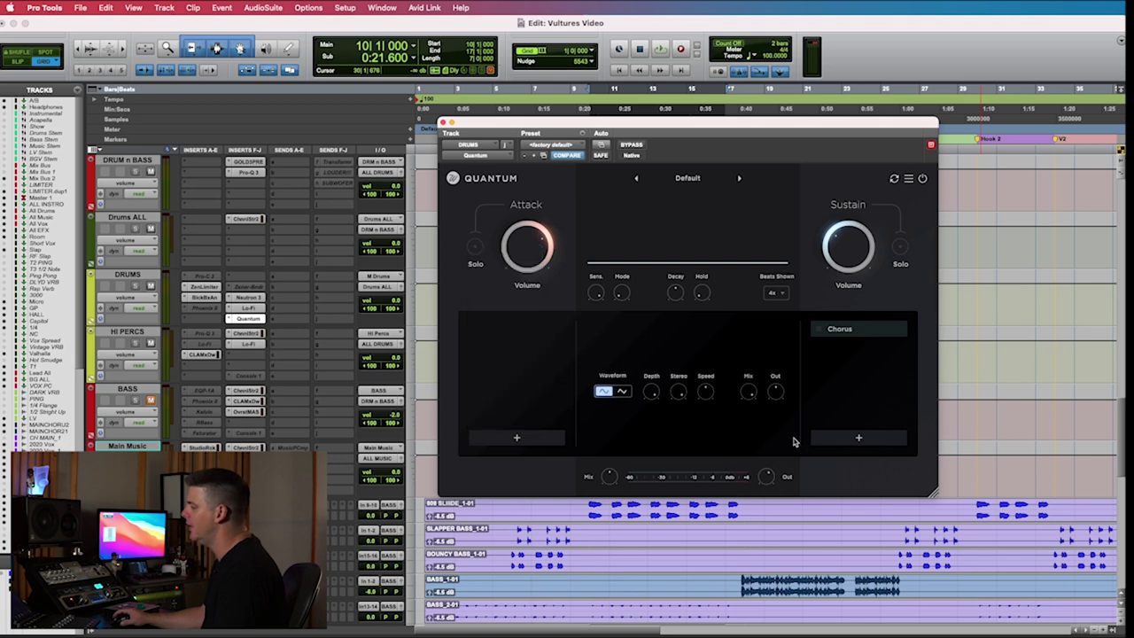
click(863, 438)
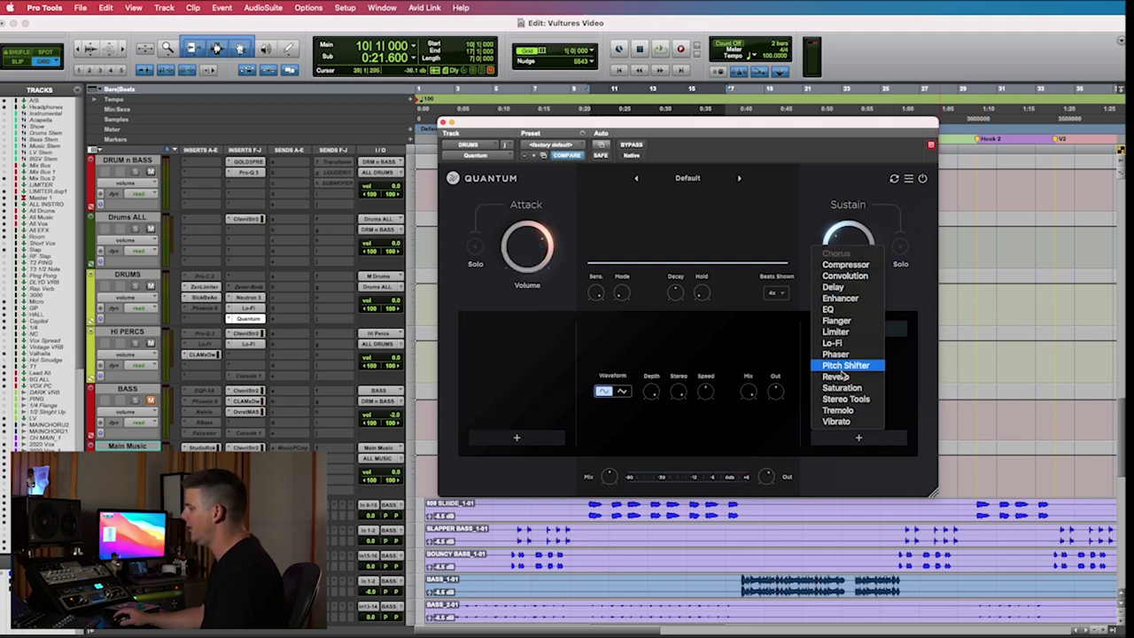
click(845, 484)
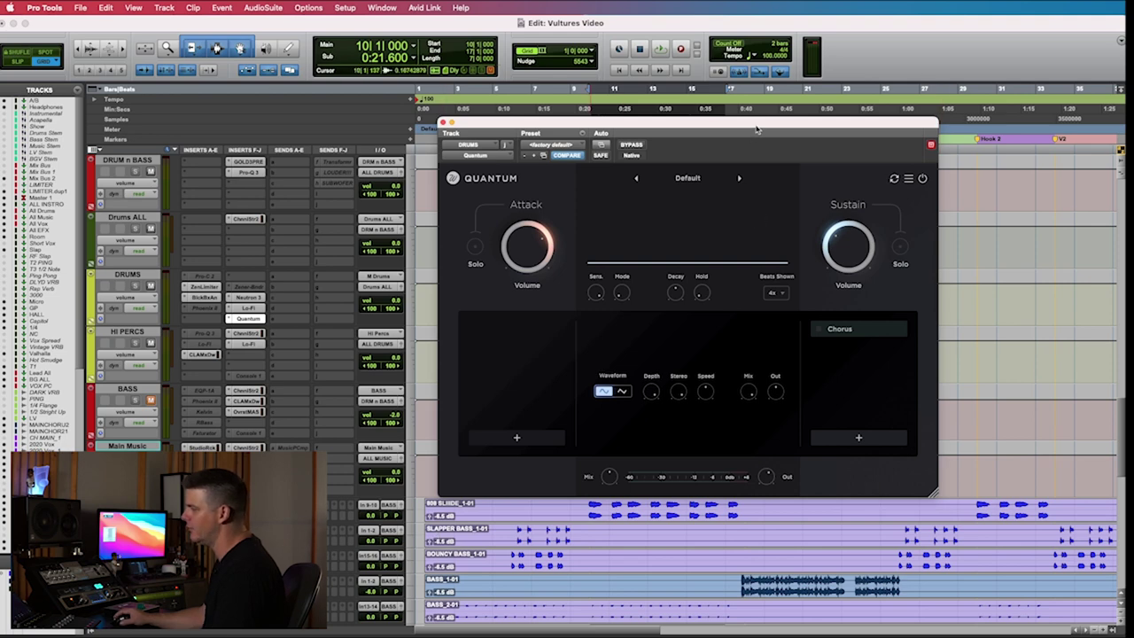
drag(757, 130, 825, 97)
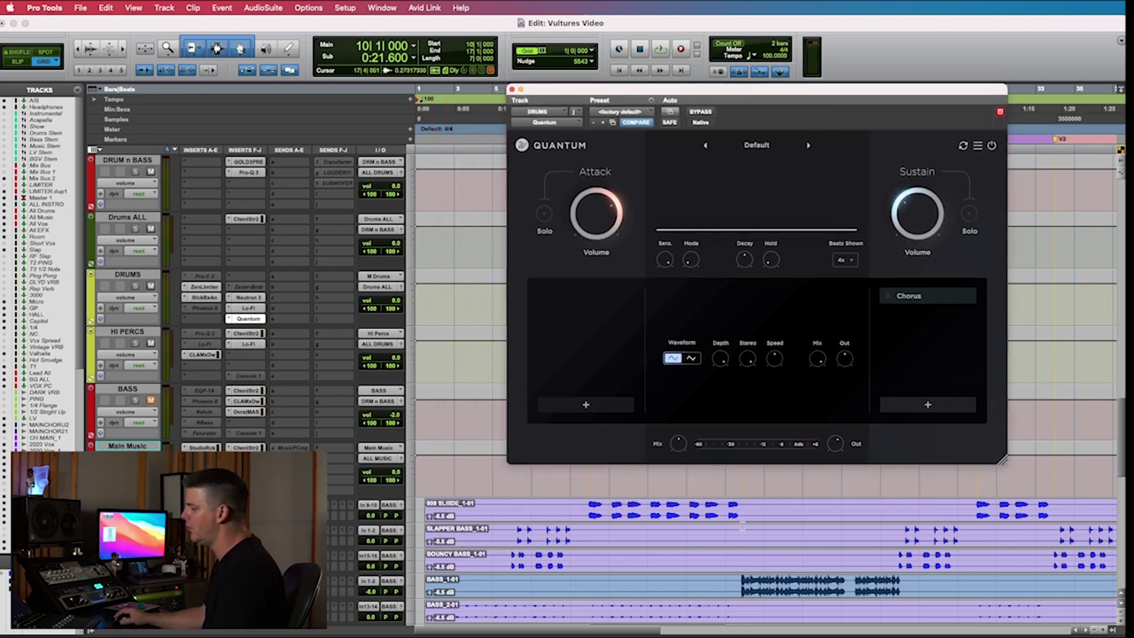
- Play the drums and toggle Quantum's bypass to compare, then stop and leave it active
key(space)
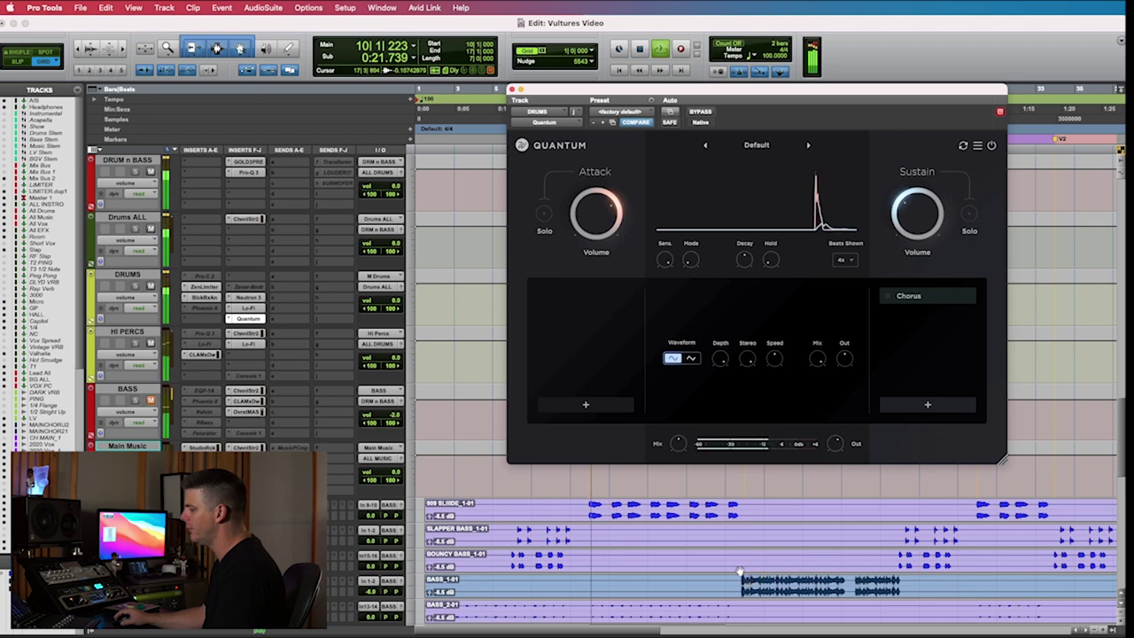
scroll(771, 484, down, 2)
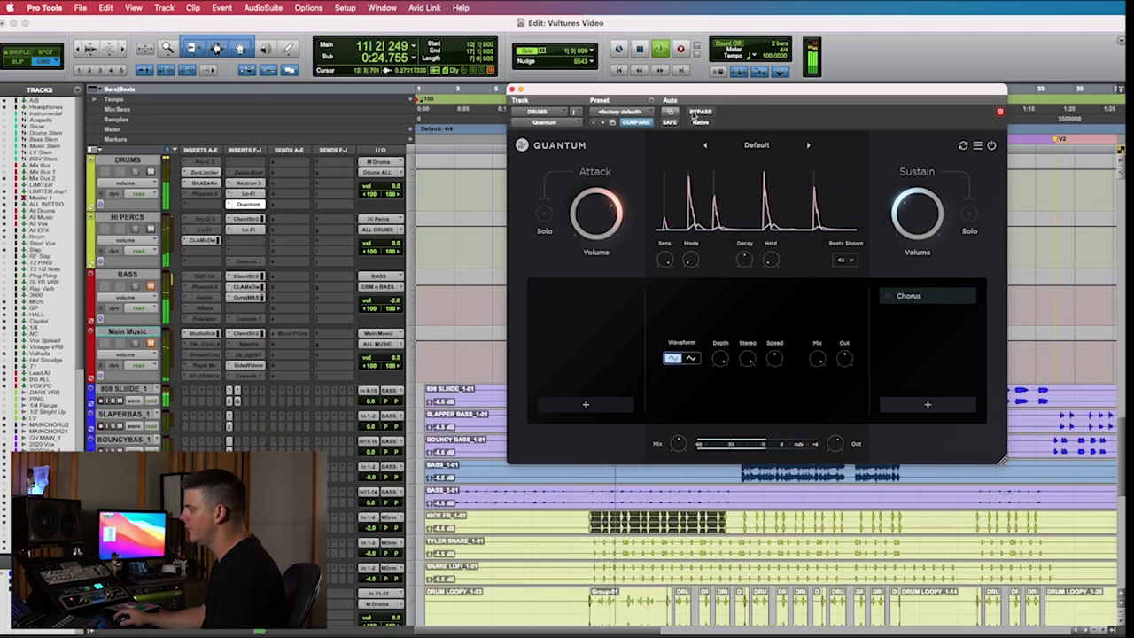
click(699, 113)
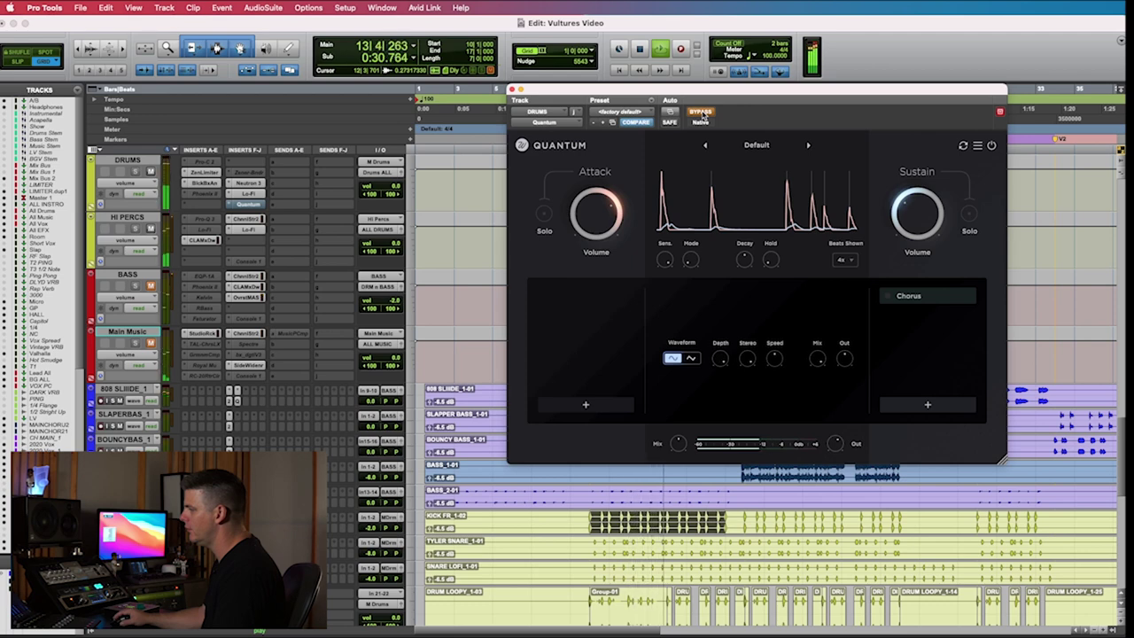
click(701, 112)
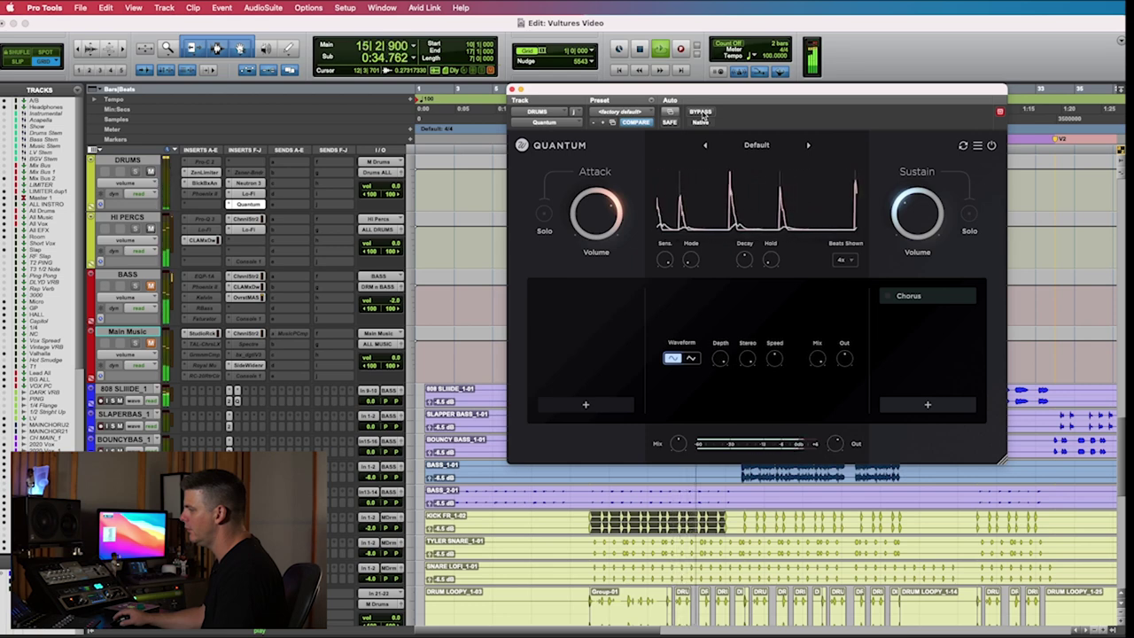
click(702, 113)
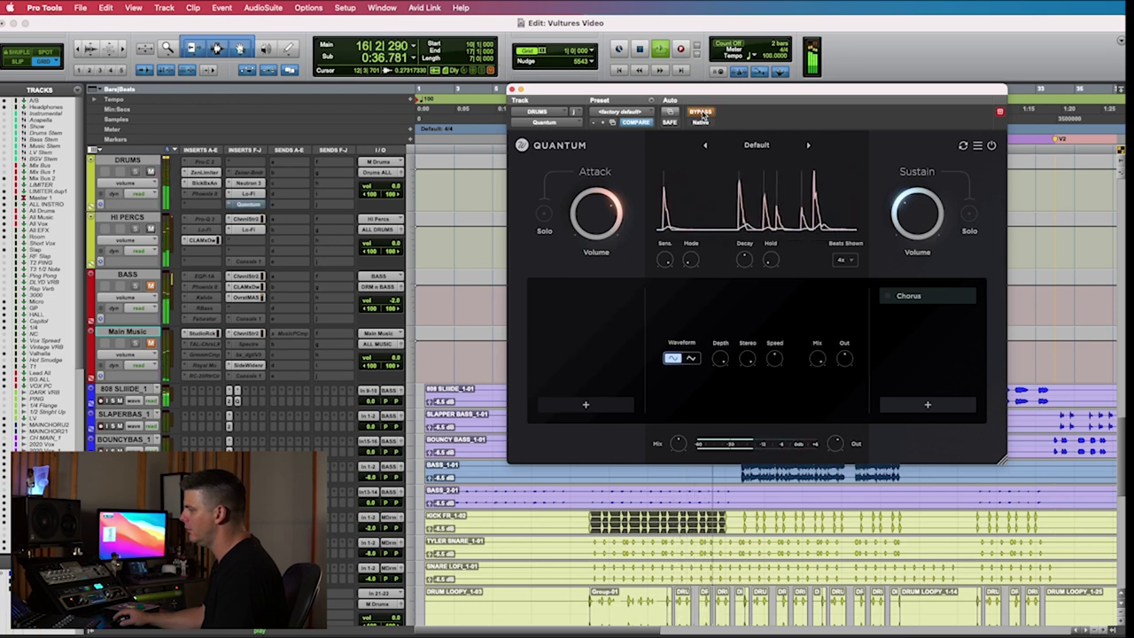
key(space)
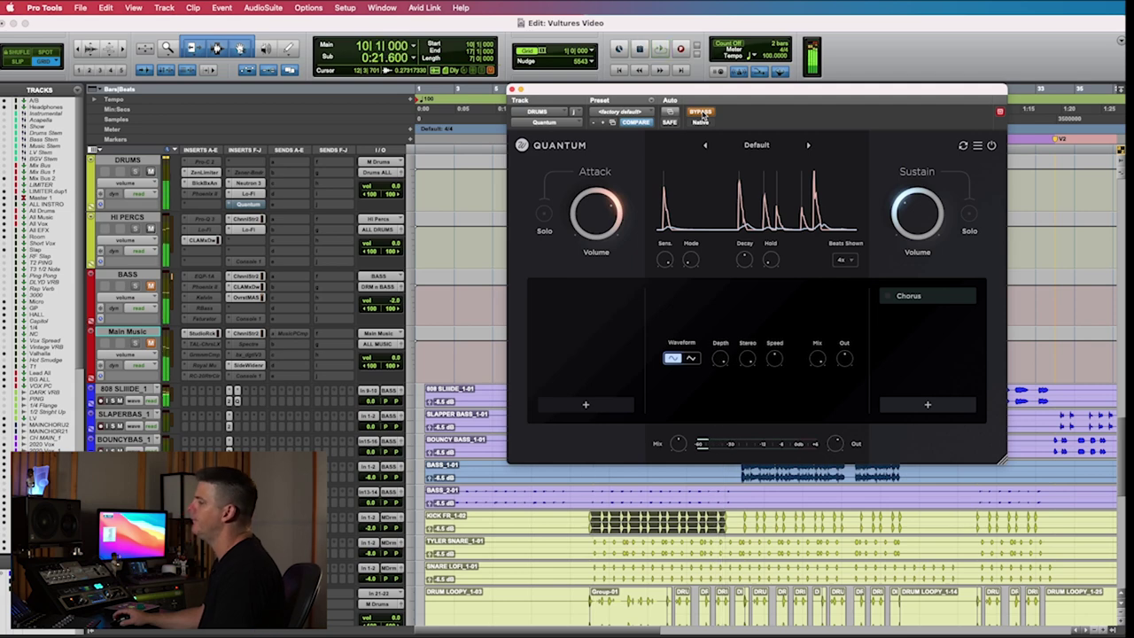
click(701, 113)
mouse_move(592, 205)
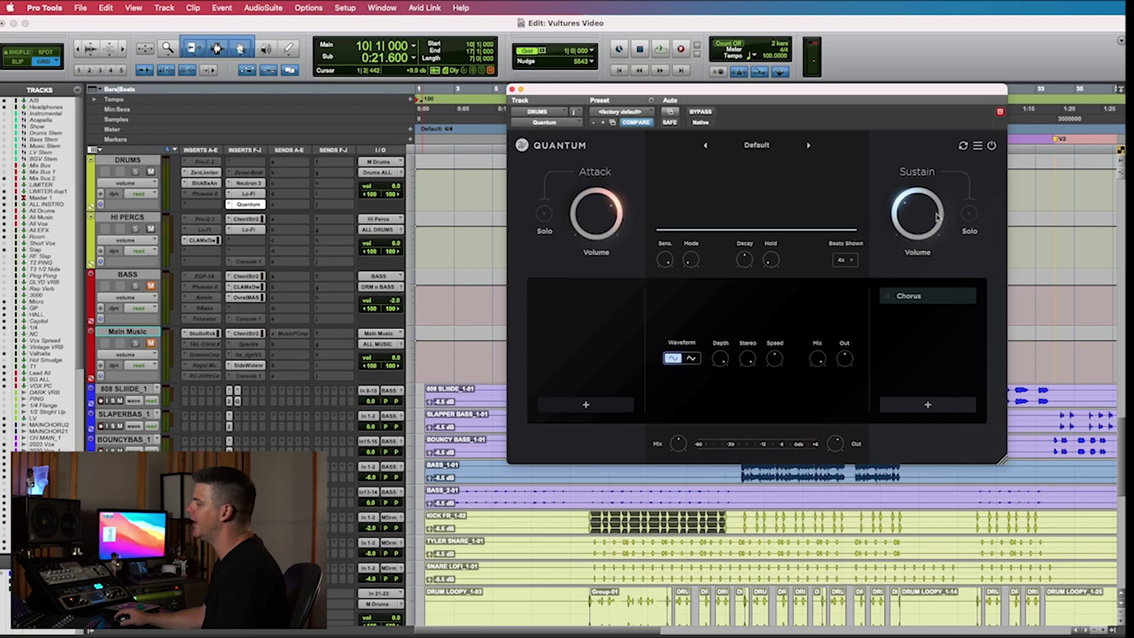
mouse_move(929, 217)
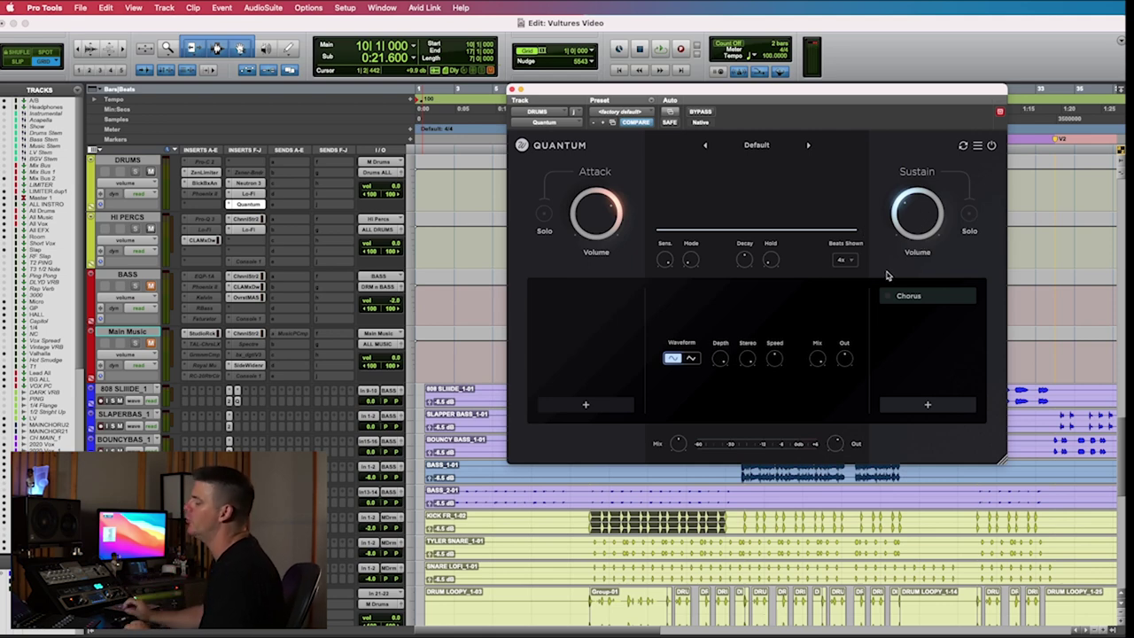
- Add an Enhancer to Quantum's left slot, turning De-Emphasis on then back off
click(586, 405)
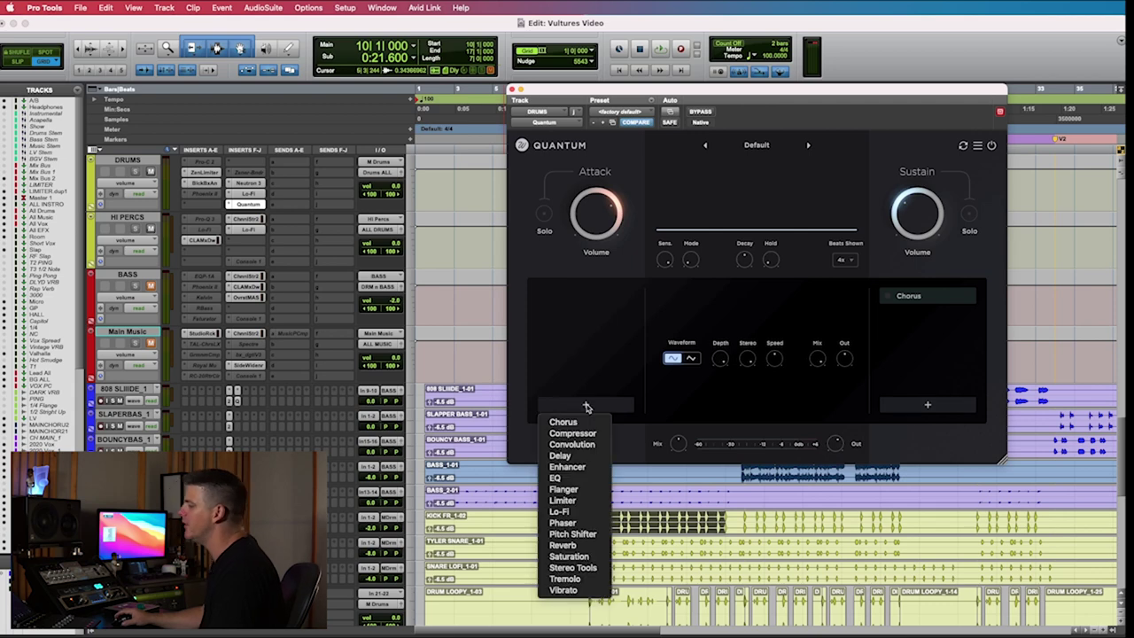
click(579, 466)
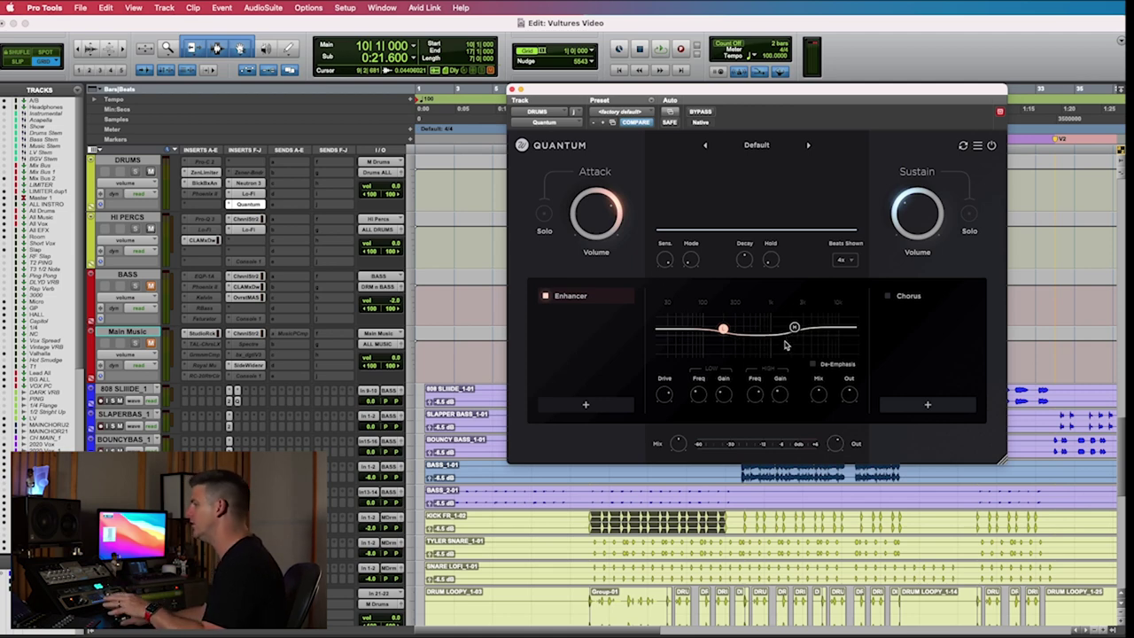
click(820, 368)
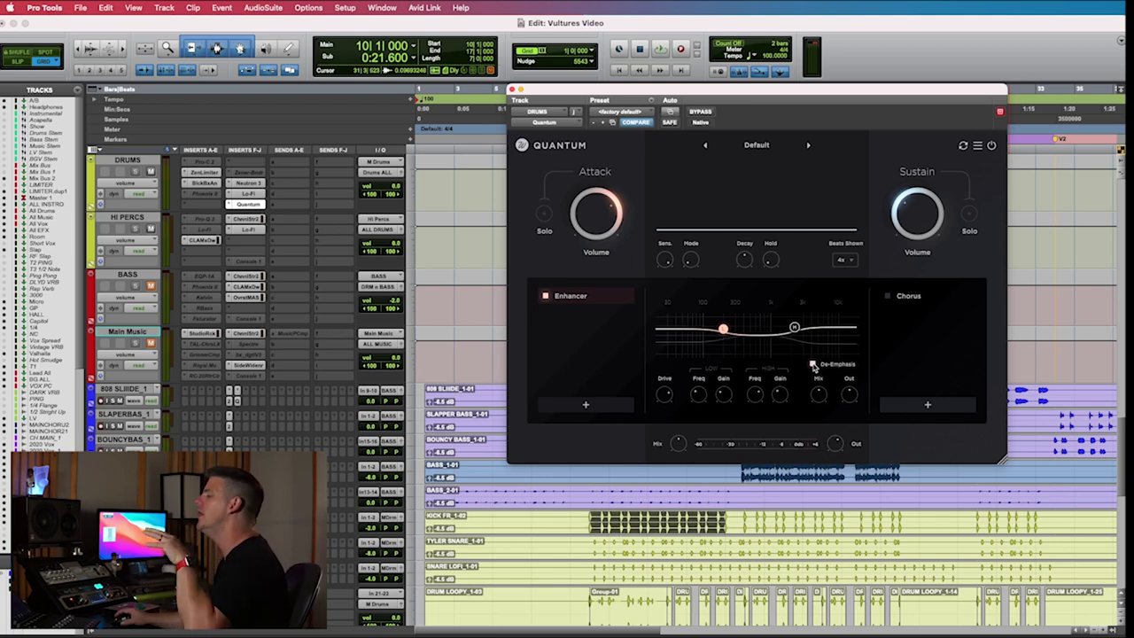
click(813, 366)
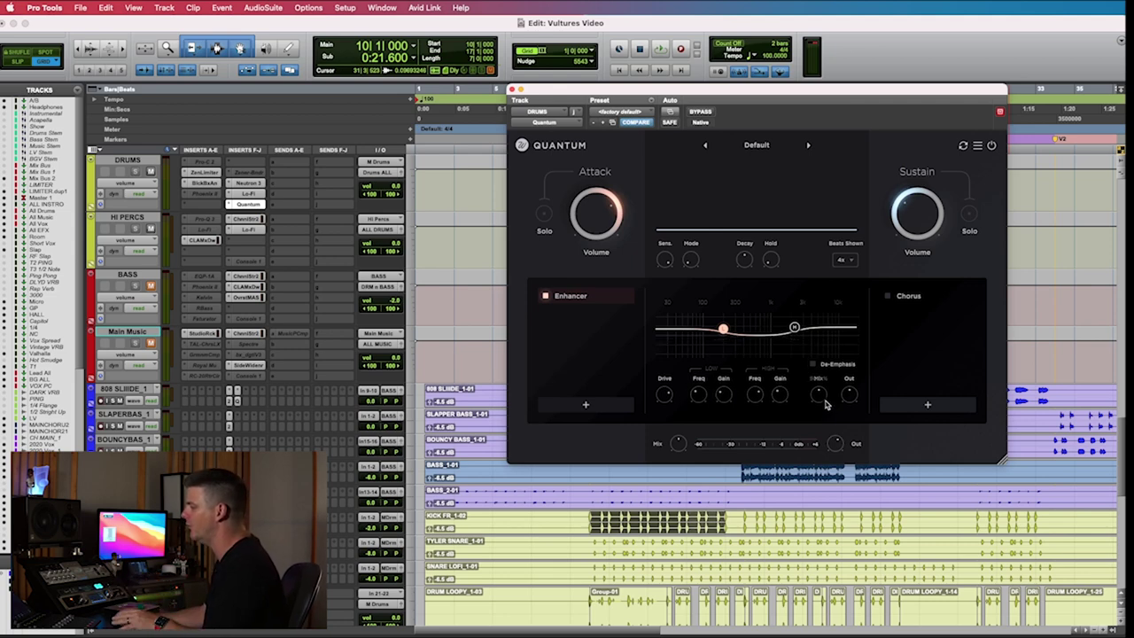
- Play the drums, bypass Quantum to compare the Enhancer, stop, and open the Chorus slot's effect list
key(space)
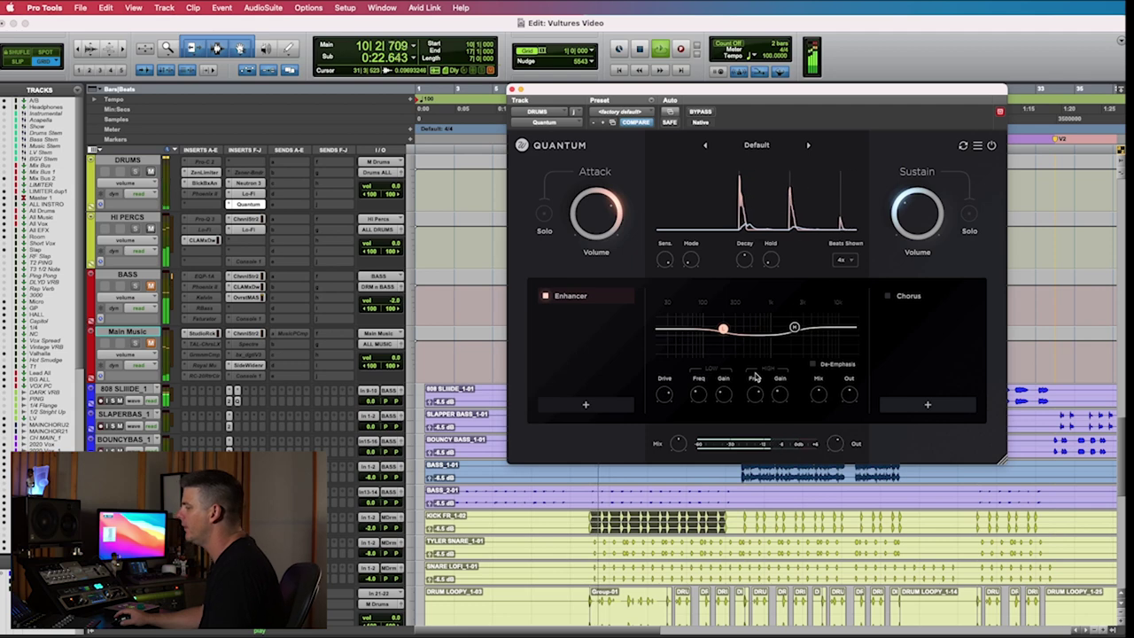
click(702, 112)
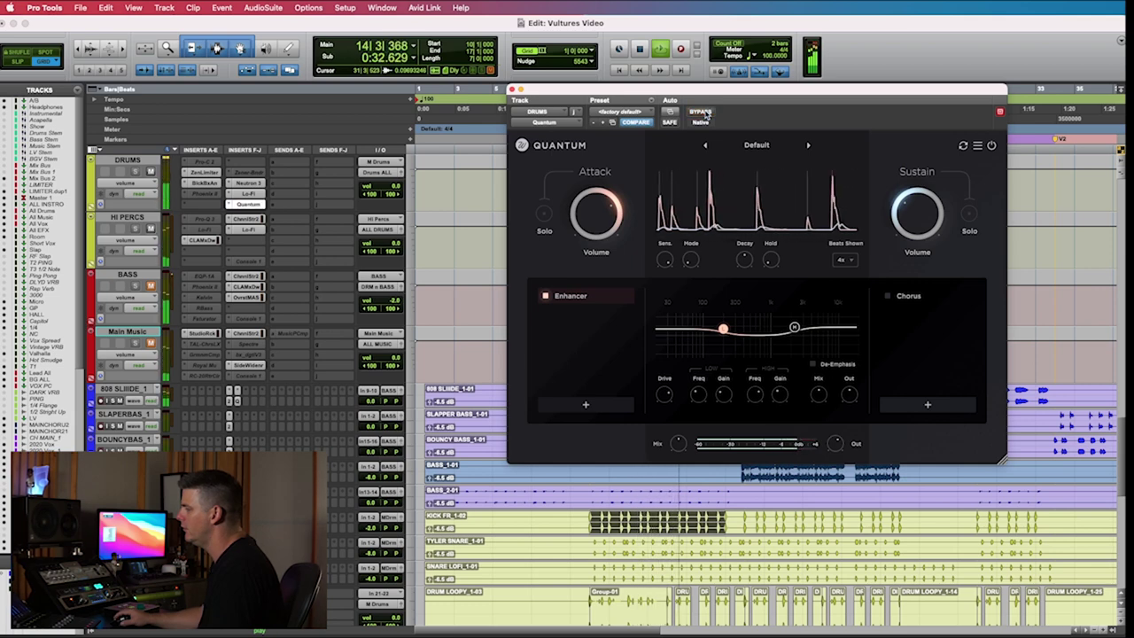
key(space)
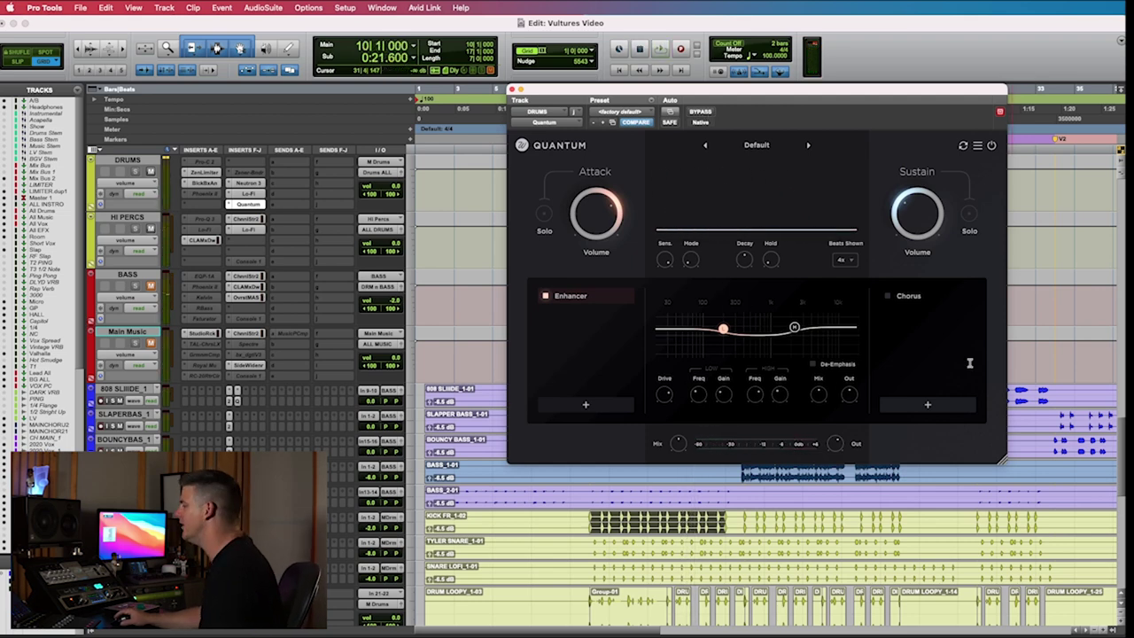
click(924, 406)
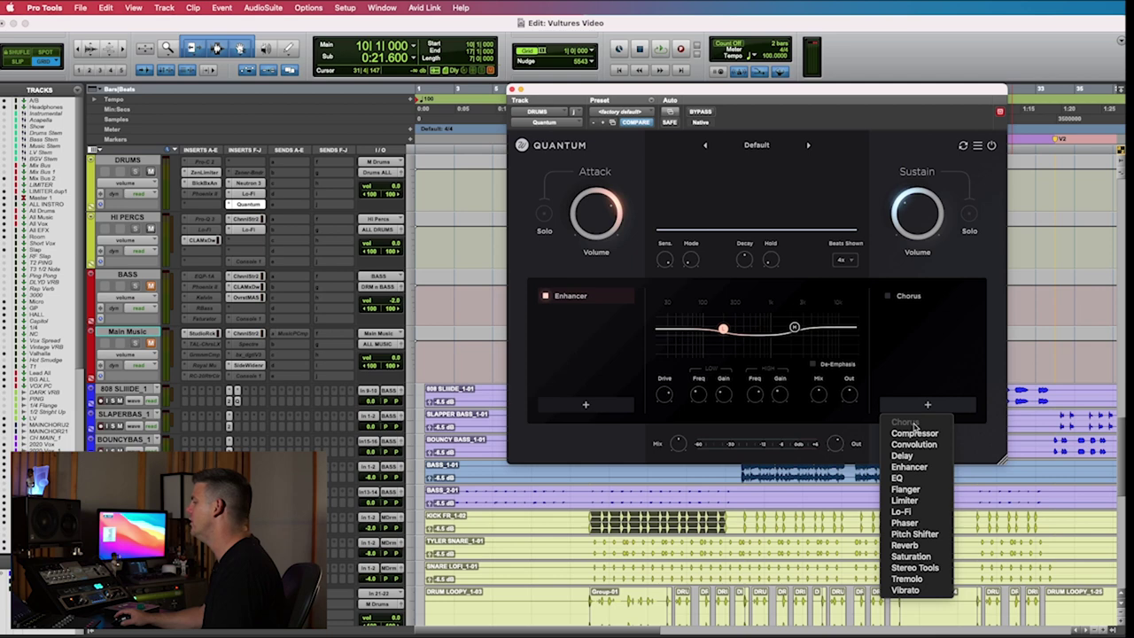
- Add a Compressor module after the Enhancer in Quantum
click(611, 406)
click(610, 407)
click(603, 398)
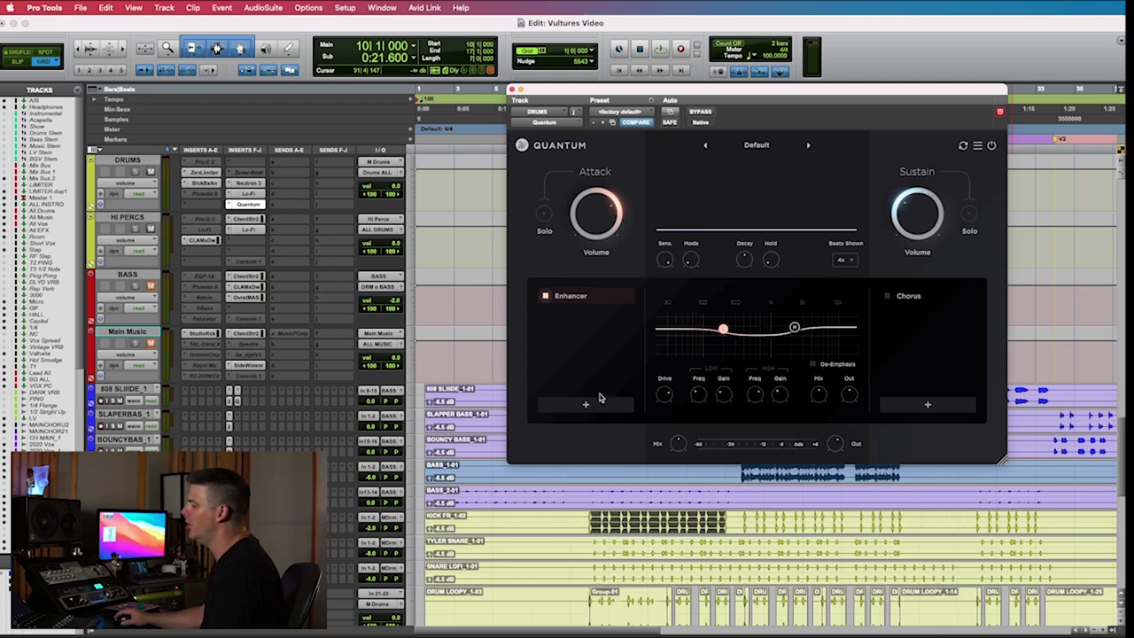
click(603, 398)
click(572, 433)
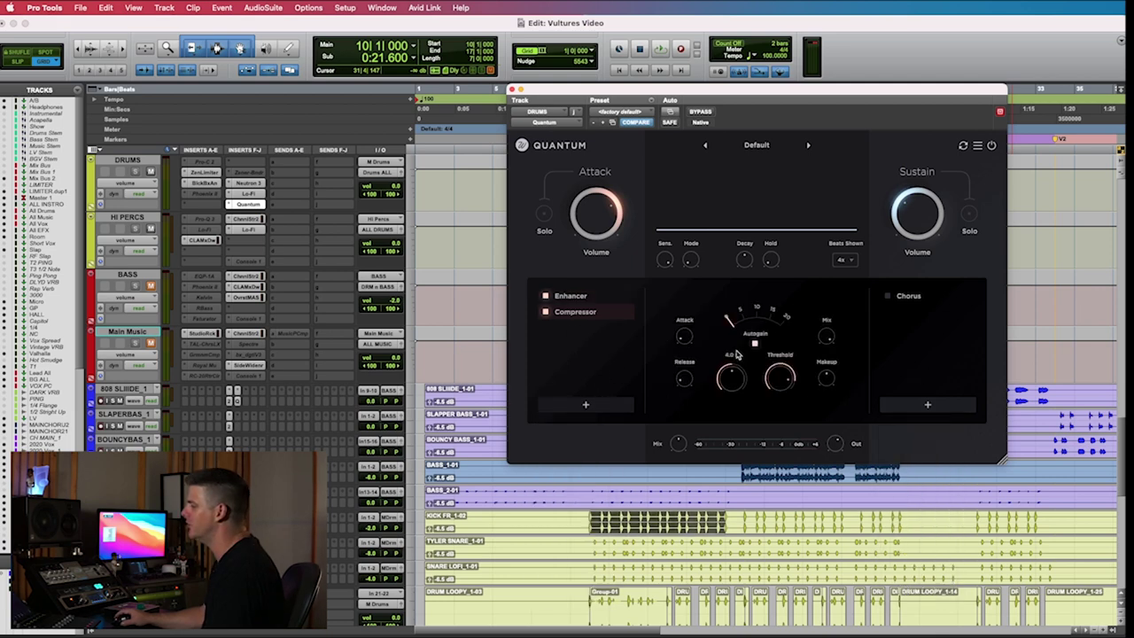
- During playback, lower compressor threshold to -23.0 dB, adjust mix from 39.2 %, and A/B with bypass
key(space)
drag(776, 375, 772, 437)
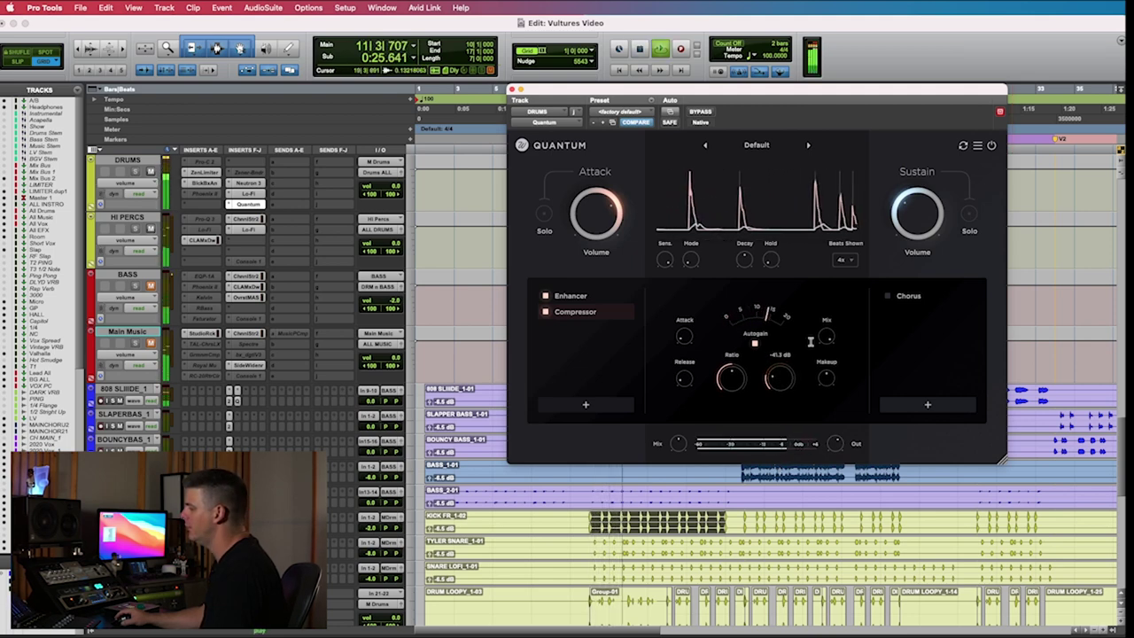
drag(809, 341, 784, 405)
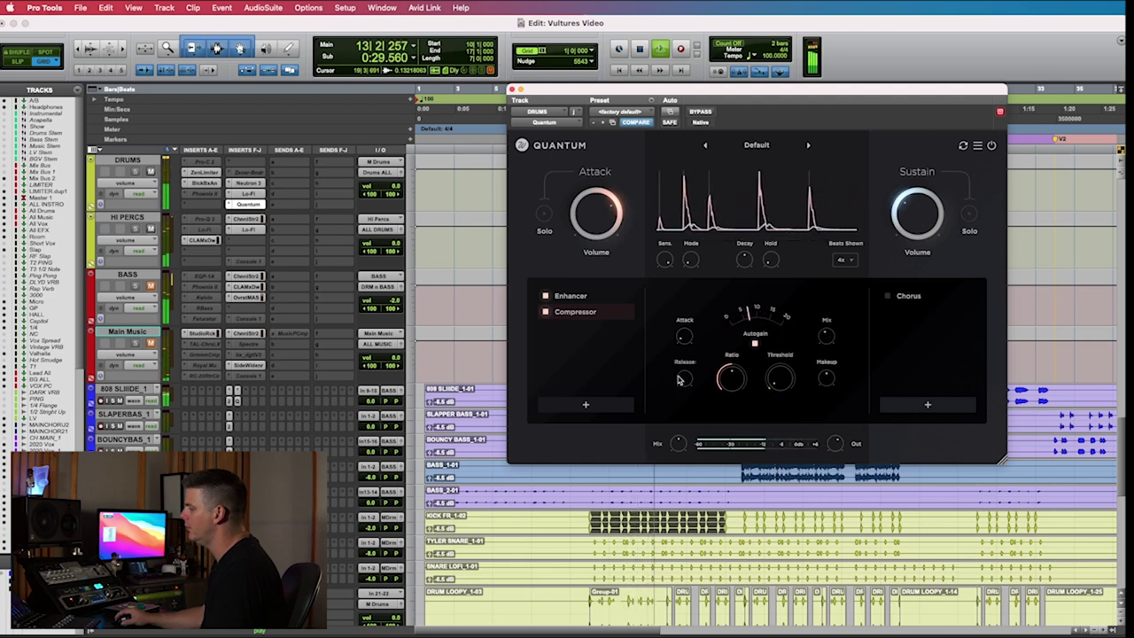
mouse_move(780, 368)
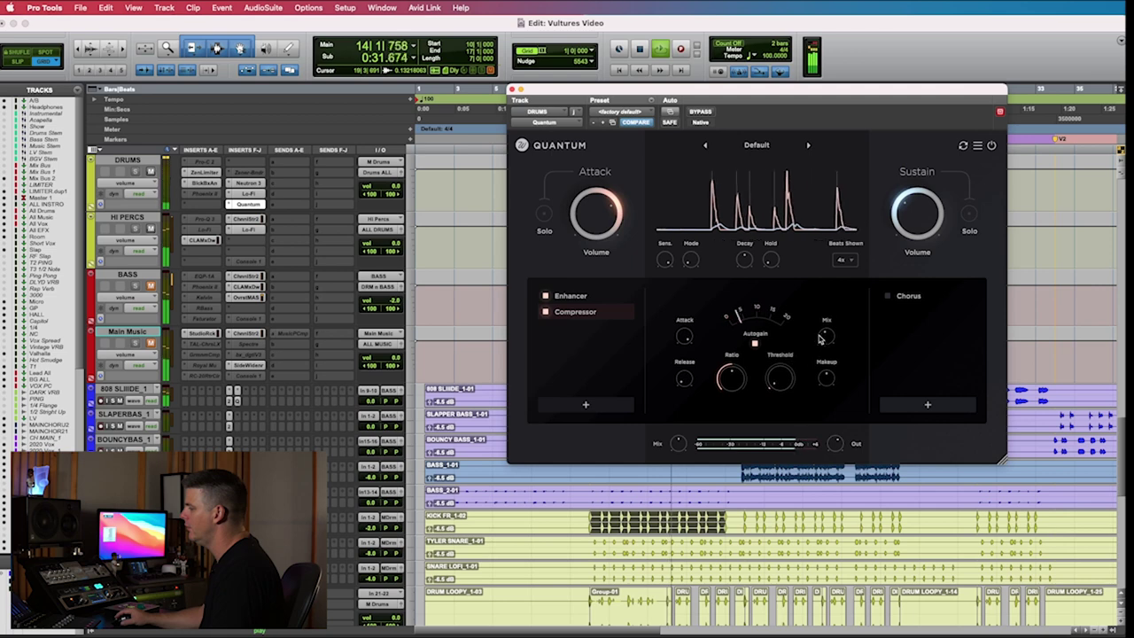
drag(825, 334, 862, 399)
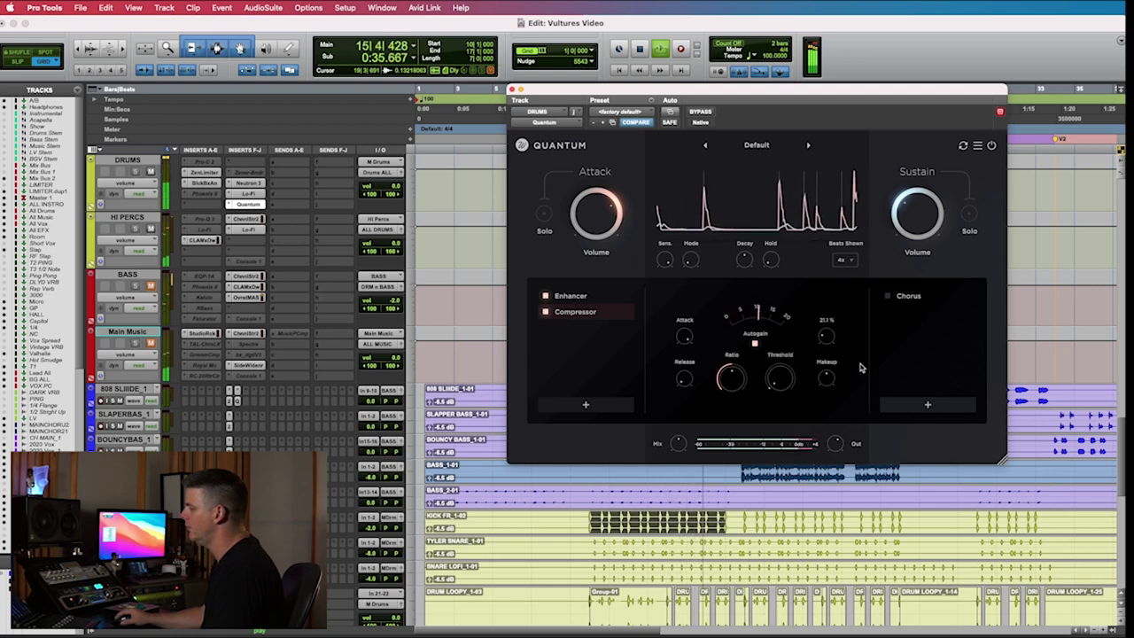
click(699, 112)
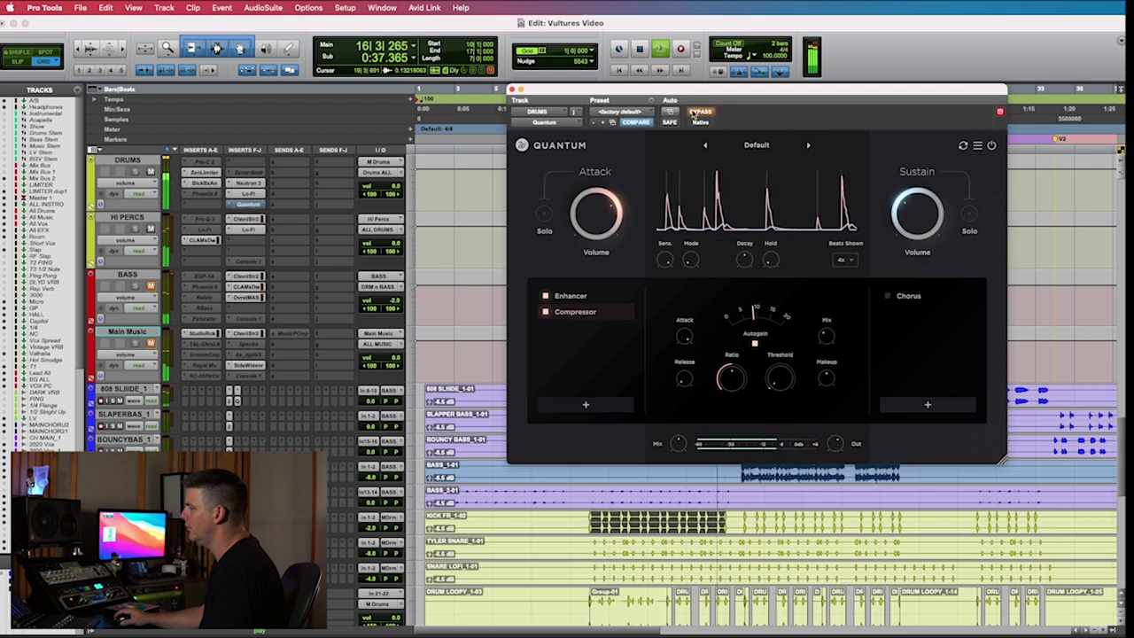
click(699, 111)
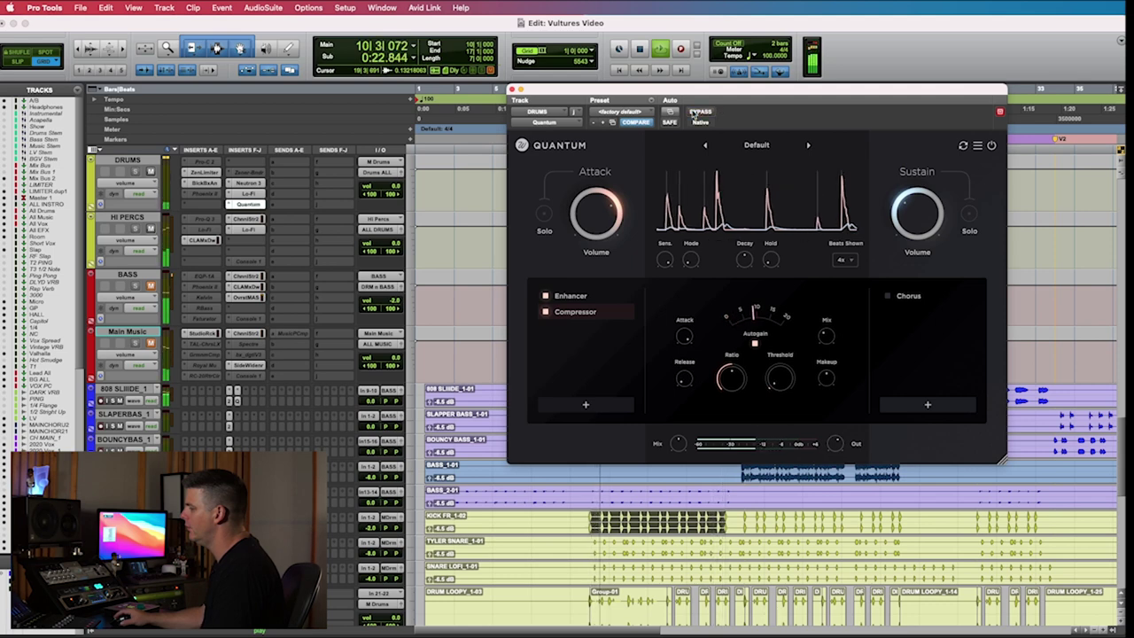
key(space)
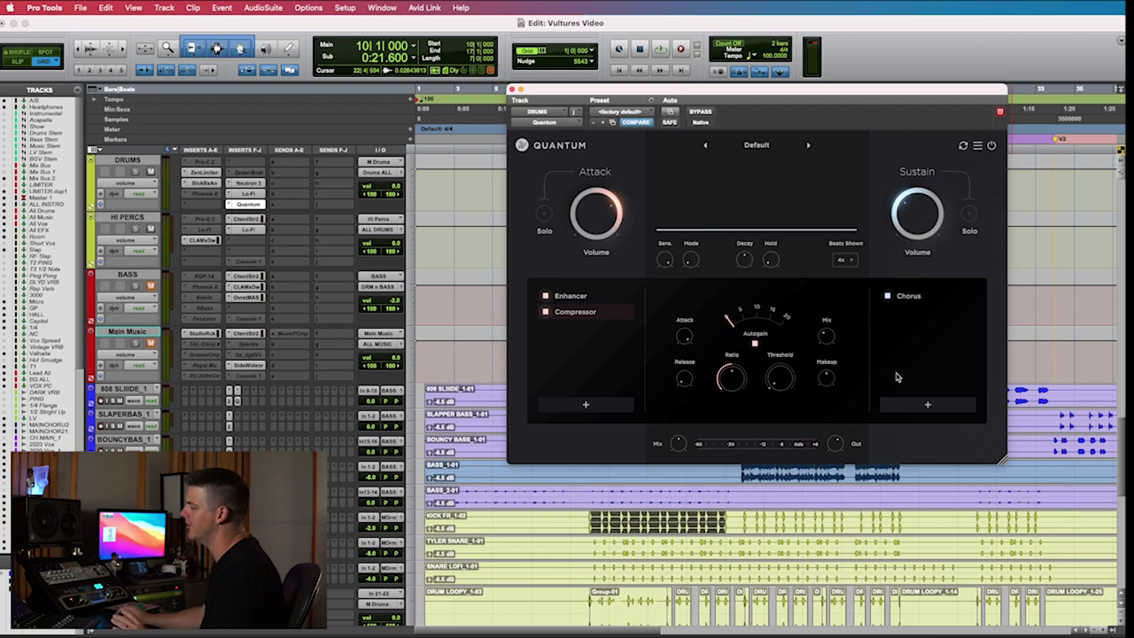
- Play the drums, show the Chorus module's settings and solo the Sustain chain, then stop
key(space)
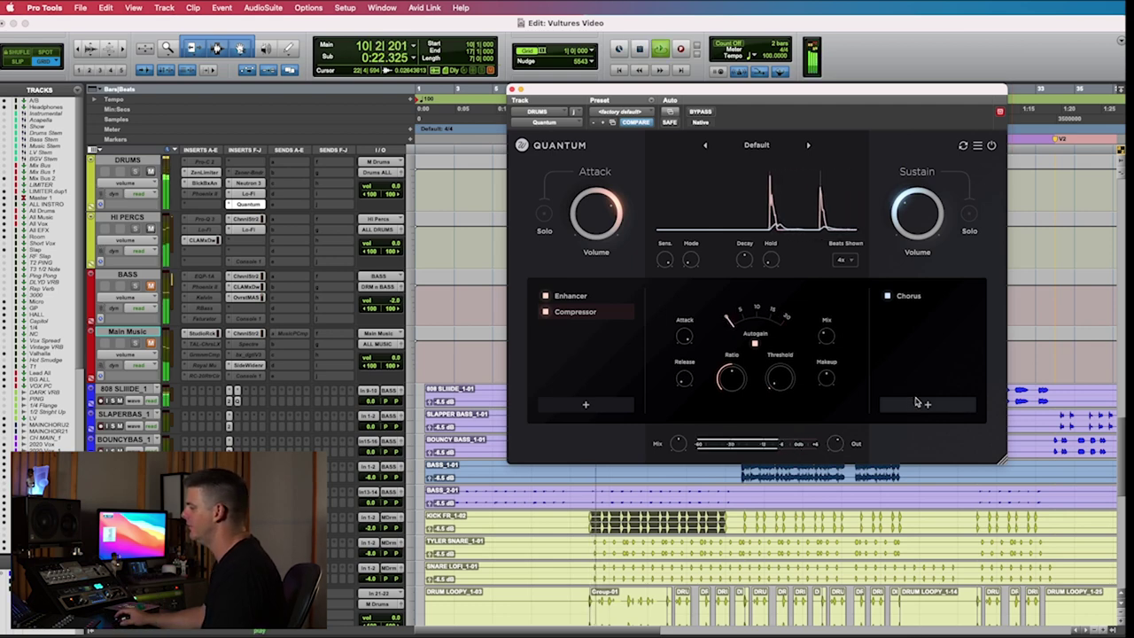
click(895, 299)
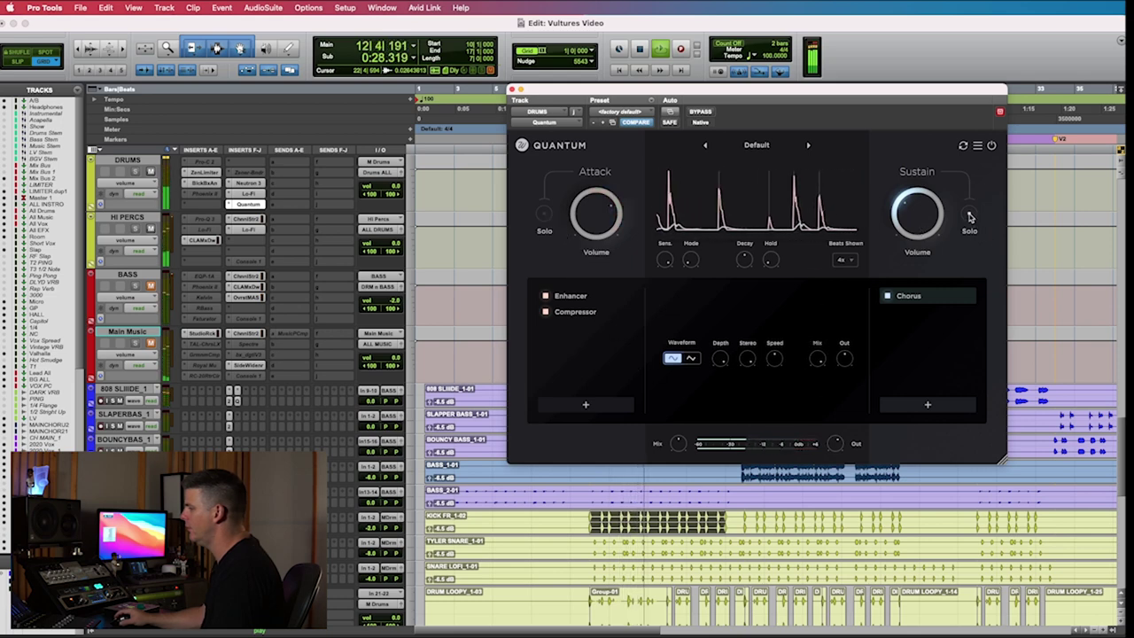
click(542, 213)
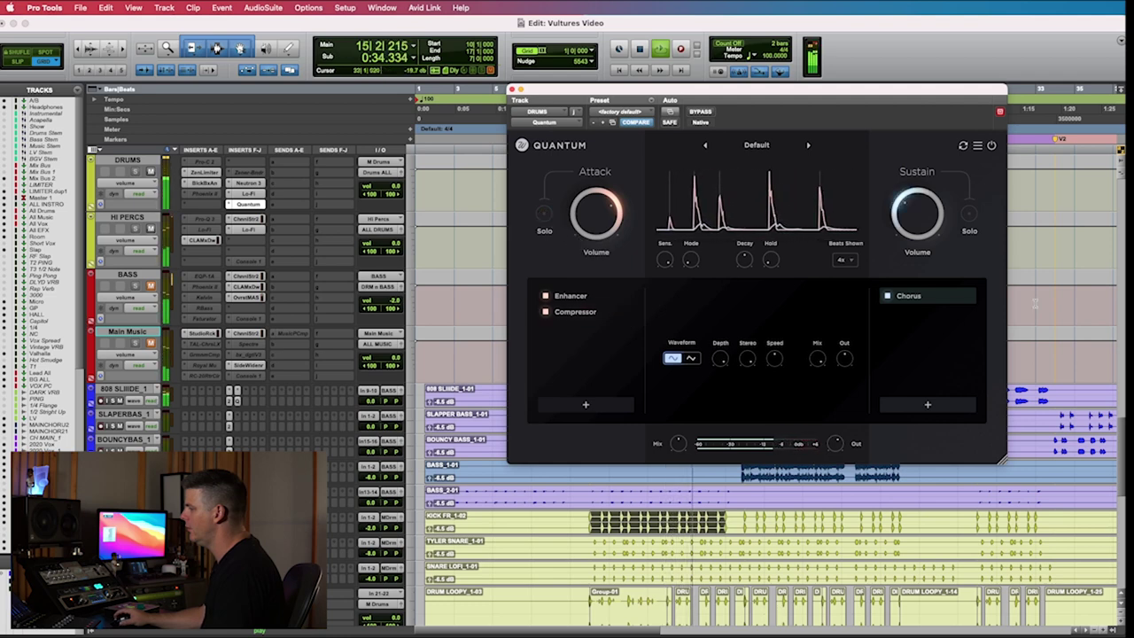
key(space)
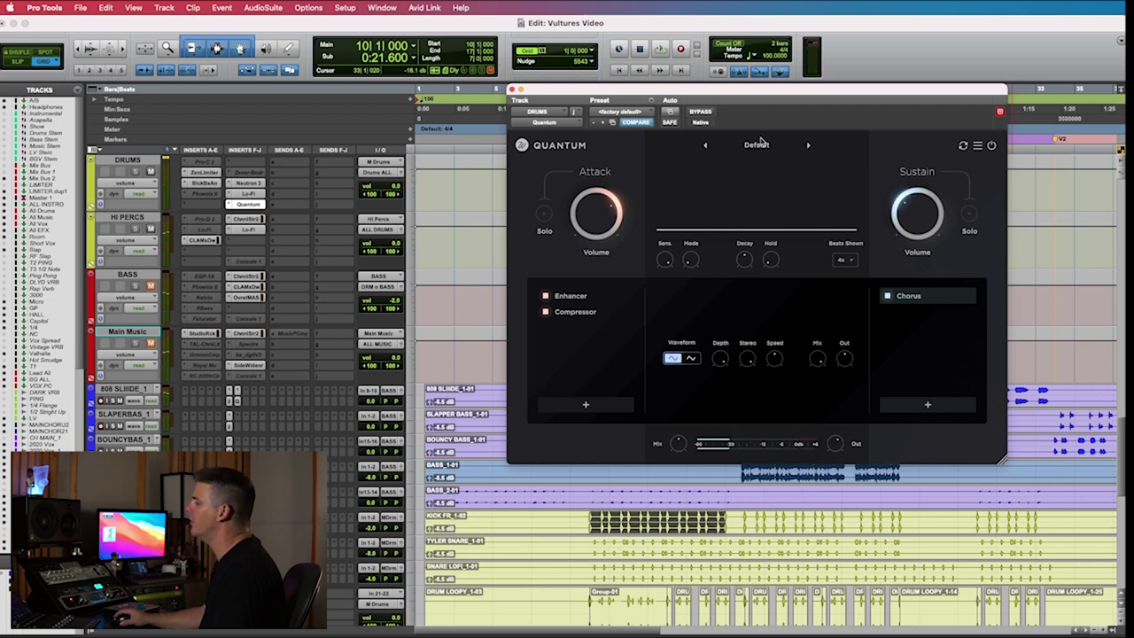
- Load Quantum's Better Drums factory preset and compare it against bypass during playback
click(808, 145)
mouse_move(758, 208)
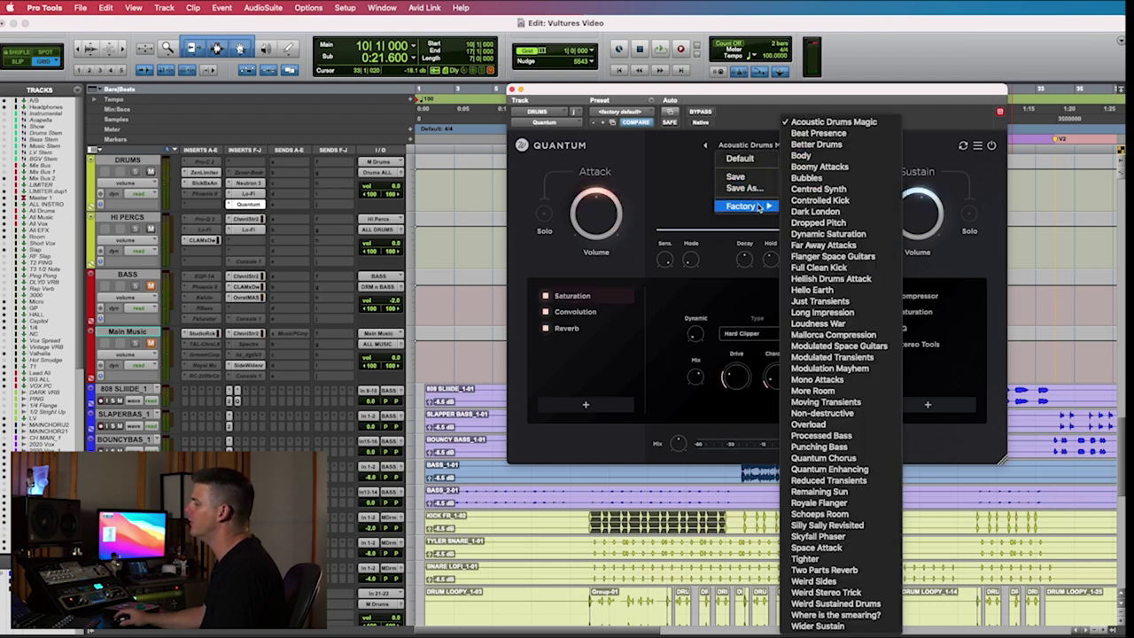
click(844, 148)
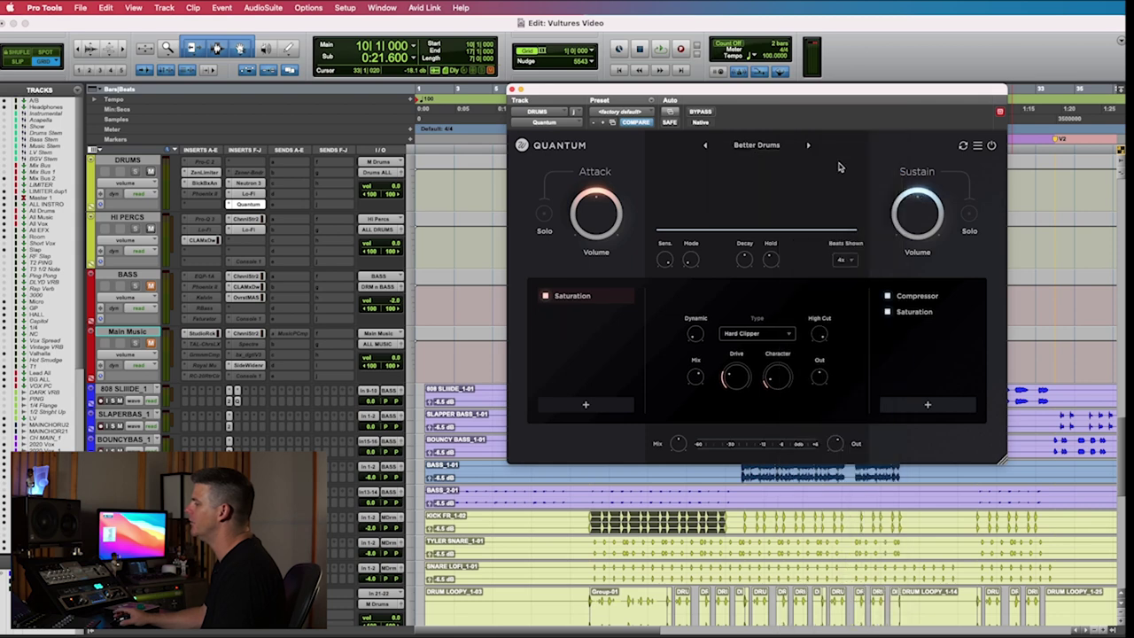
key(space)
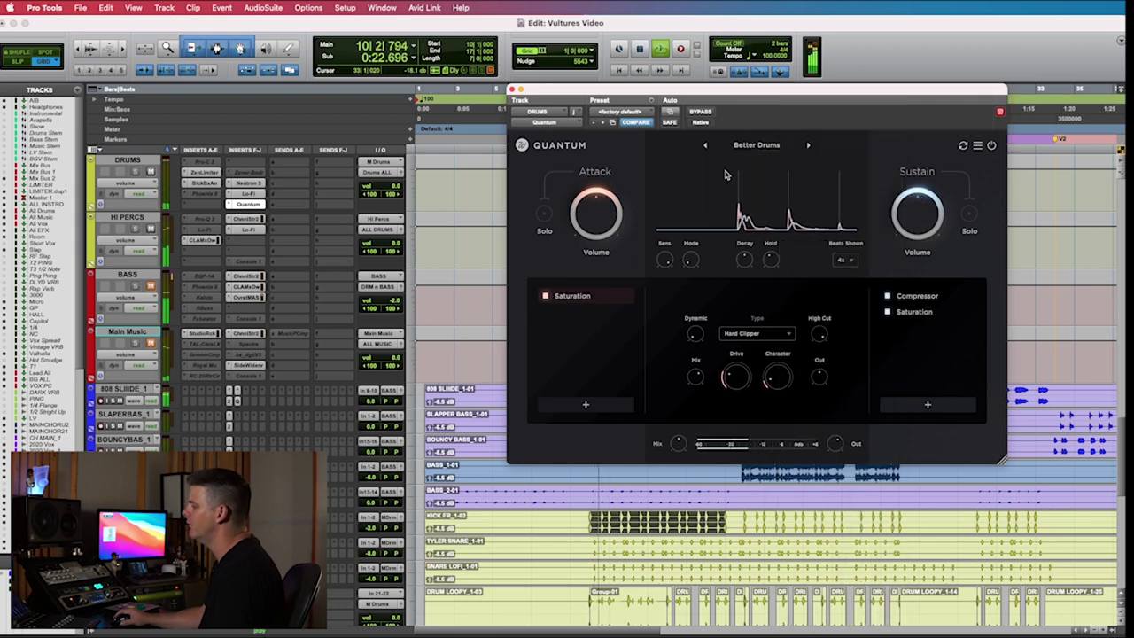
click(700, 112)
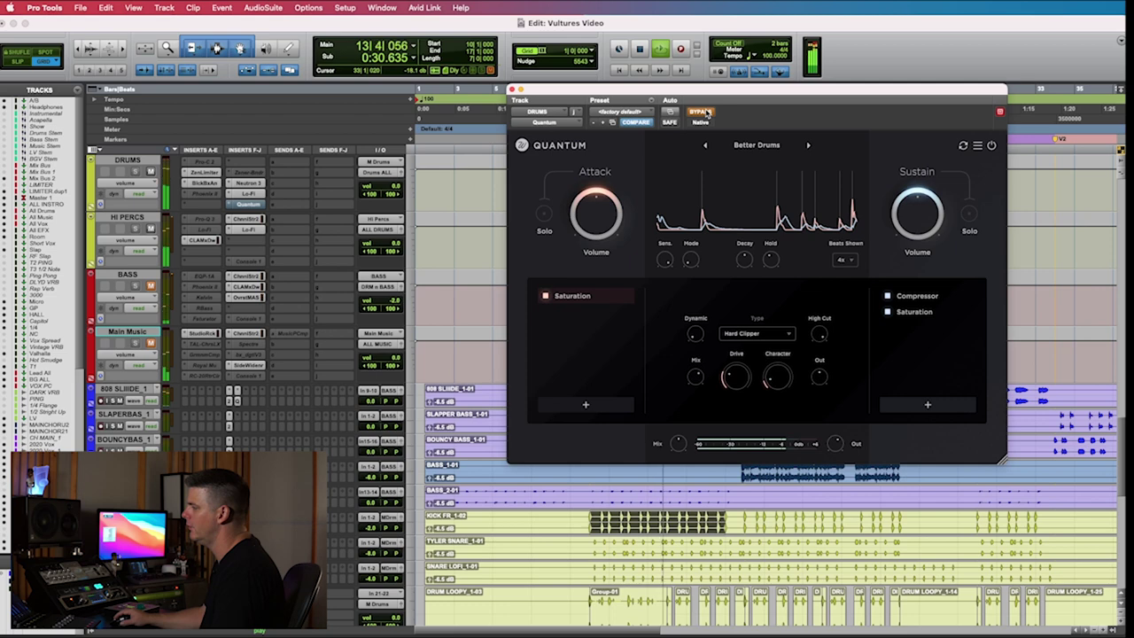
click(700, 112)
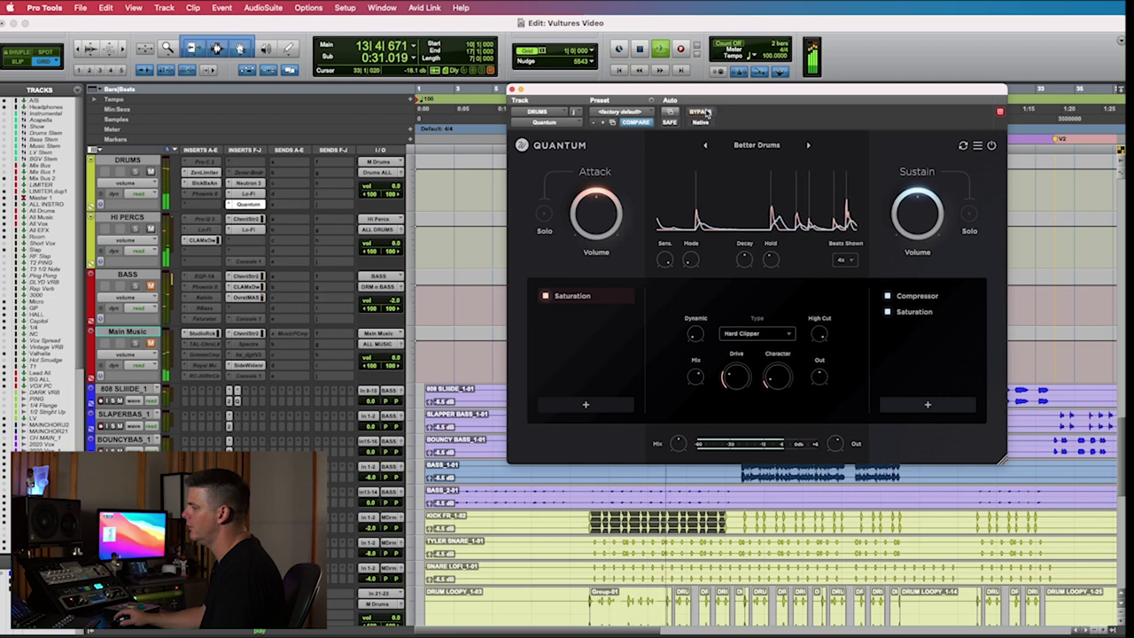
- Step through the factory presets from Boomy Attacks to Far Away Attacks, compare with bypass, then stop
click(806, 146)
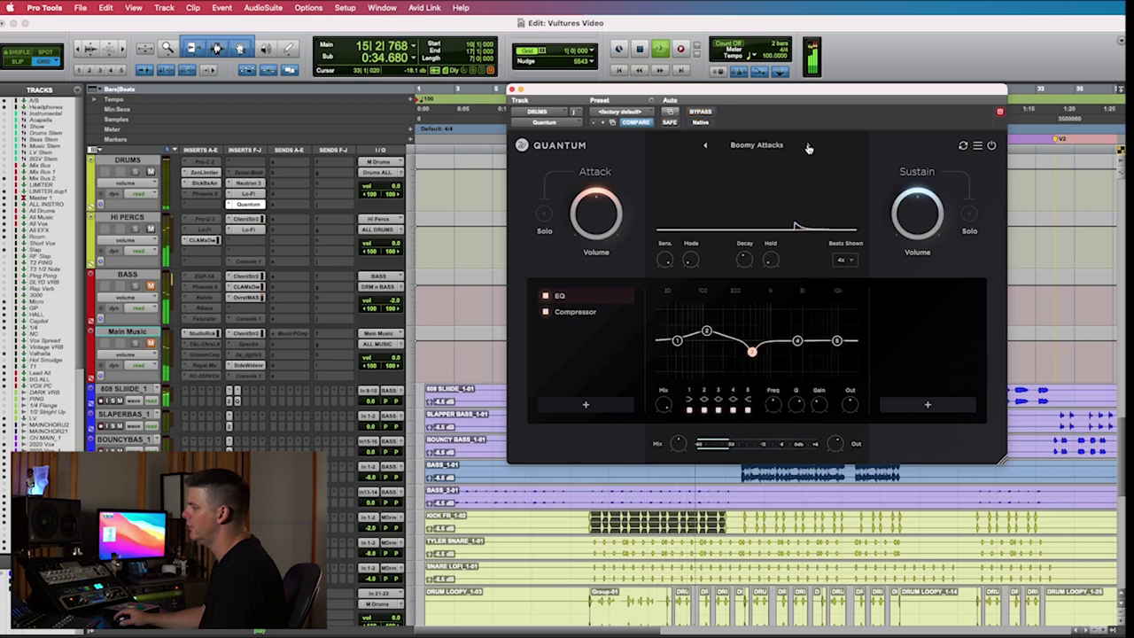
click(807, 148)
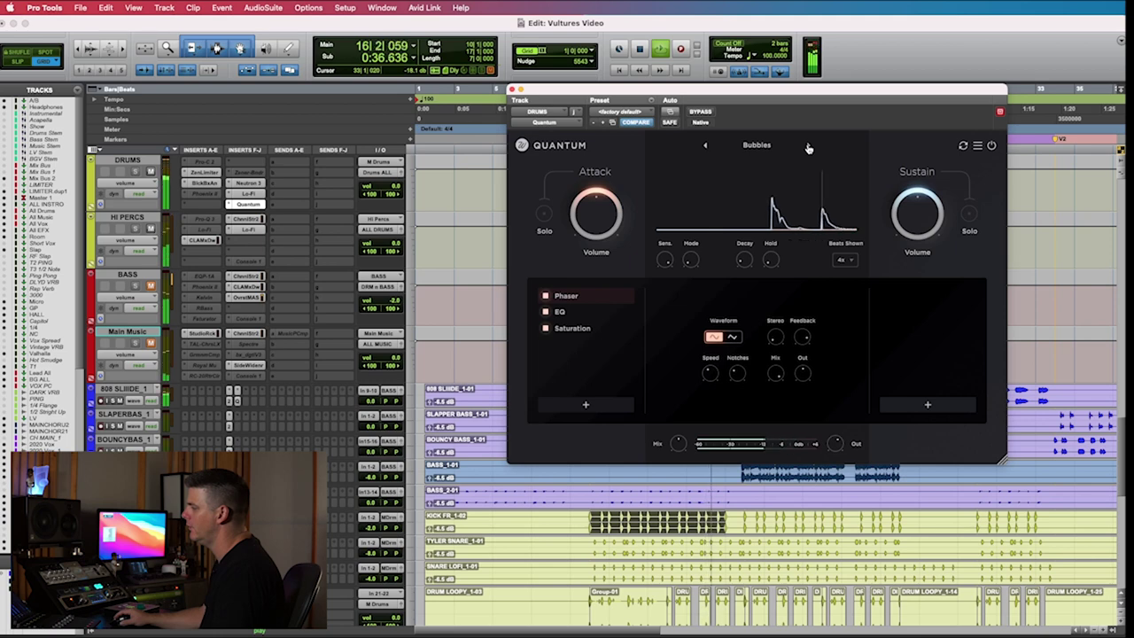
click(808, 148)
click(807, 148)
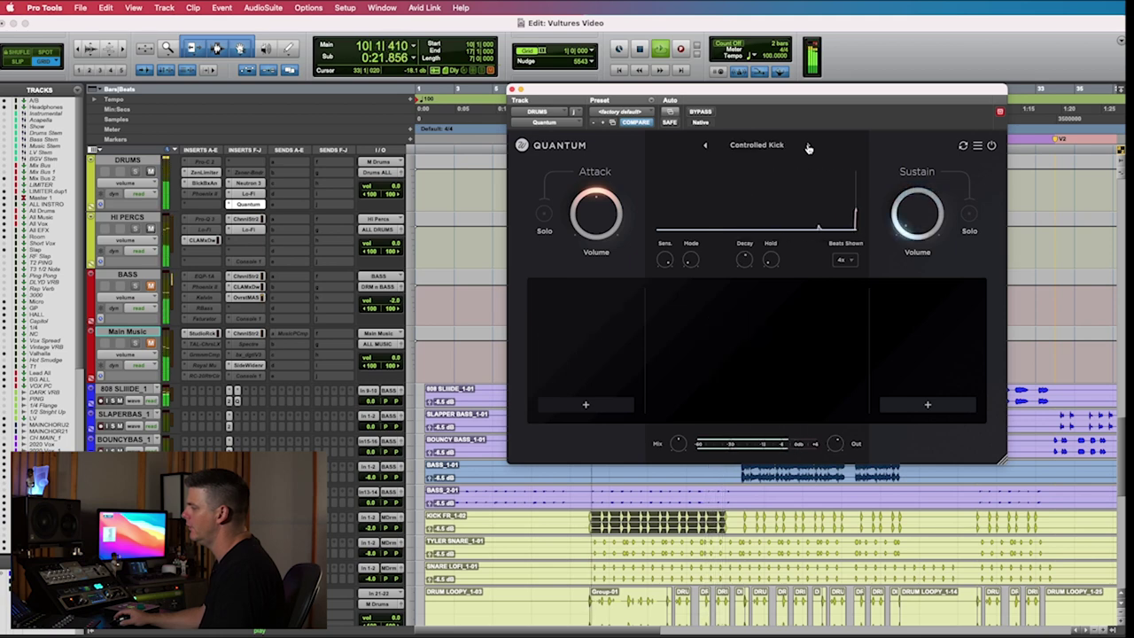
click(808, 148)
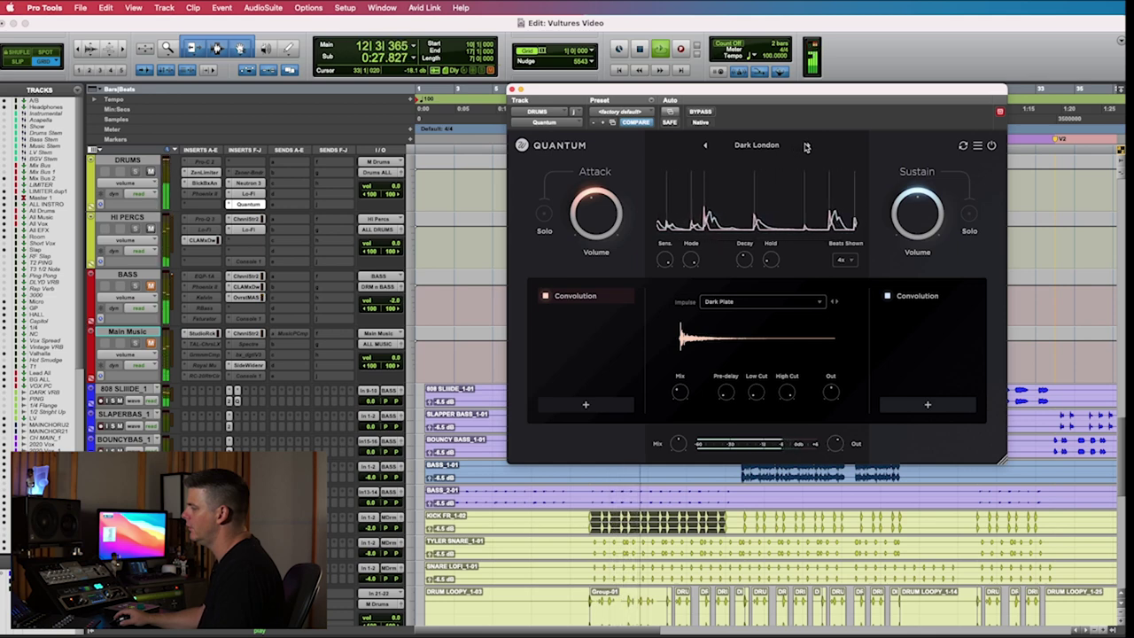
click(808, 145)
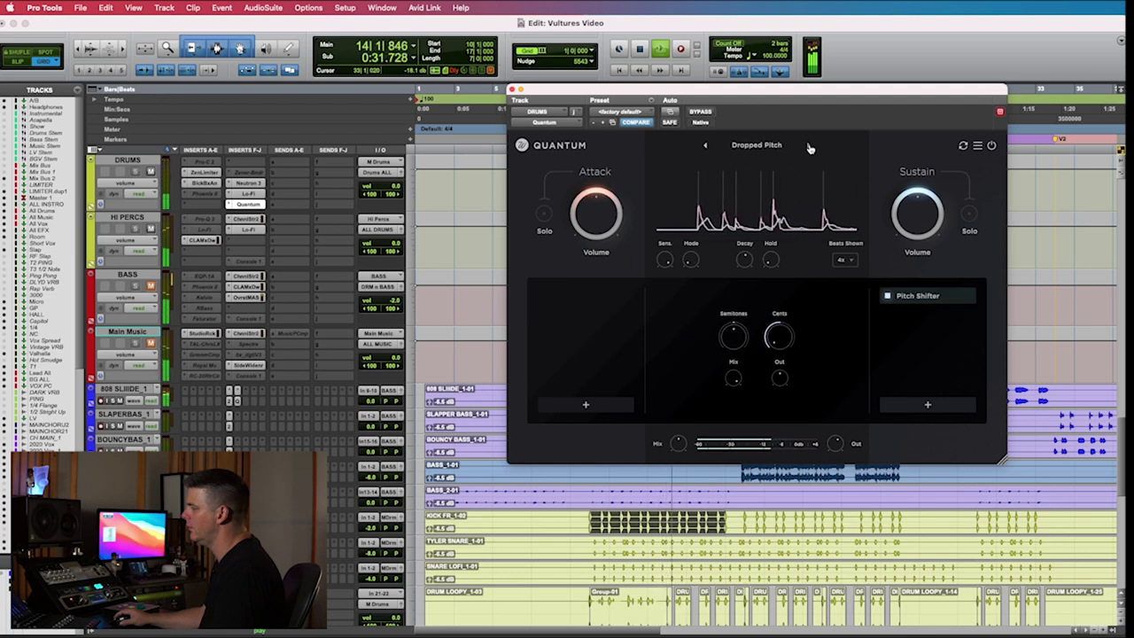
click(809, 148)
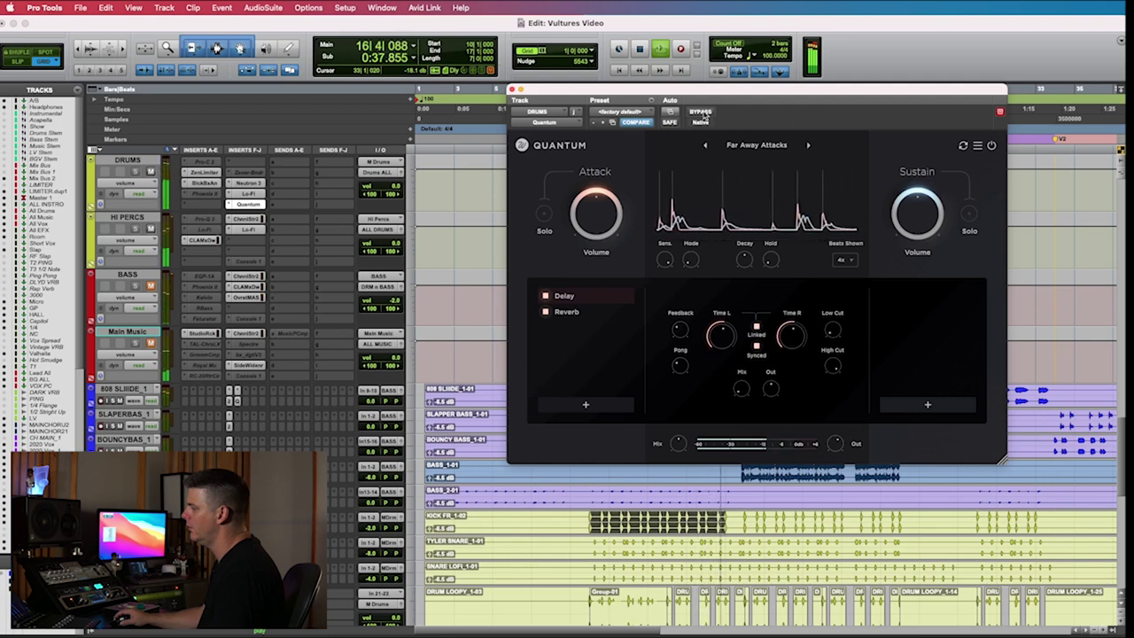
click(700, 112)
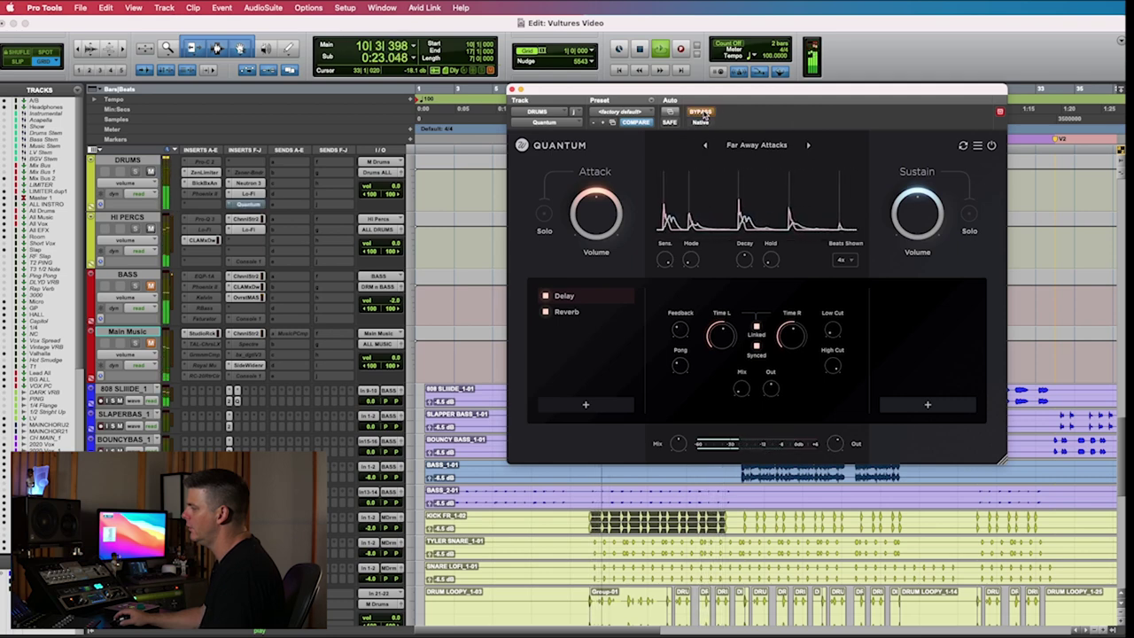
click(701, 112)
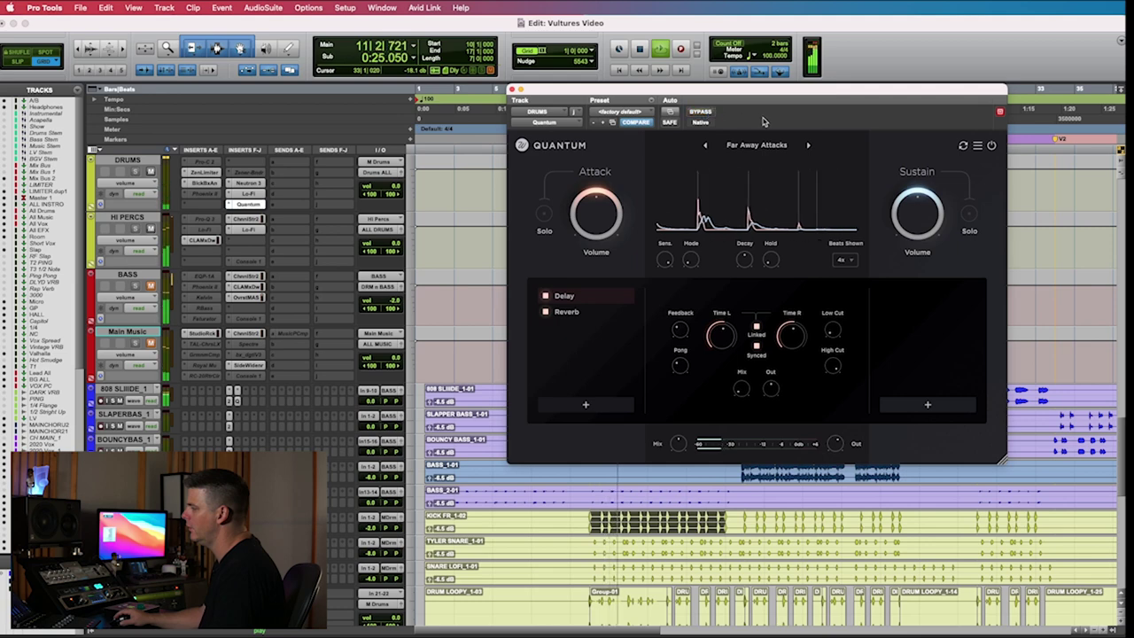
key(space)
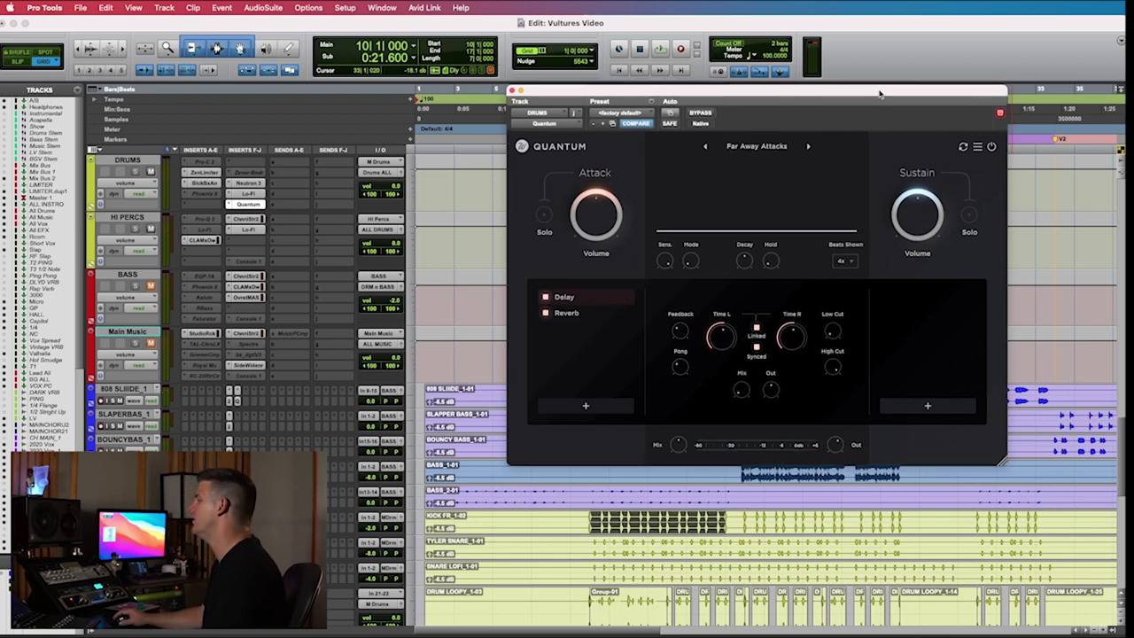
drag(878, 95, 867, 95)
mouse_move(606, 175)
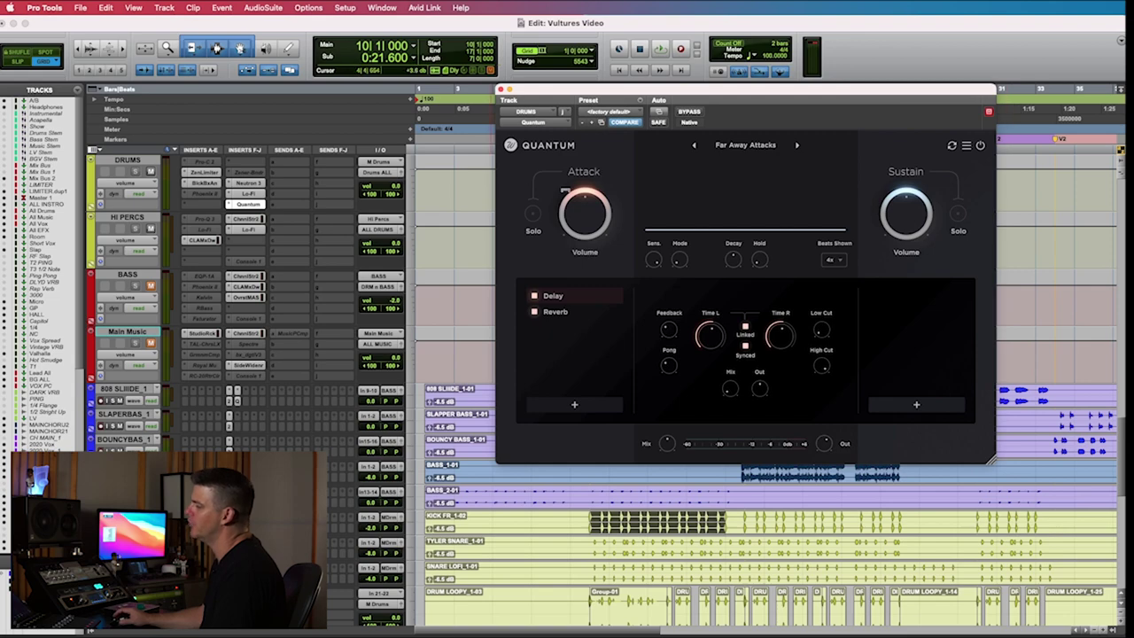